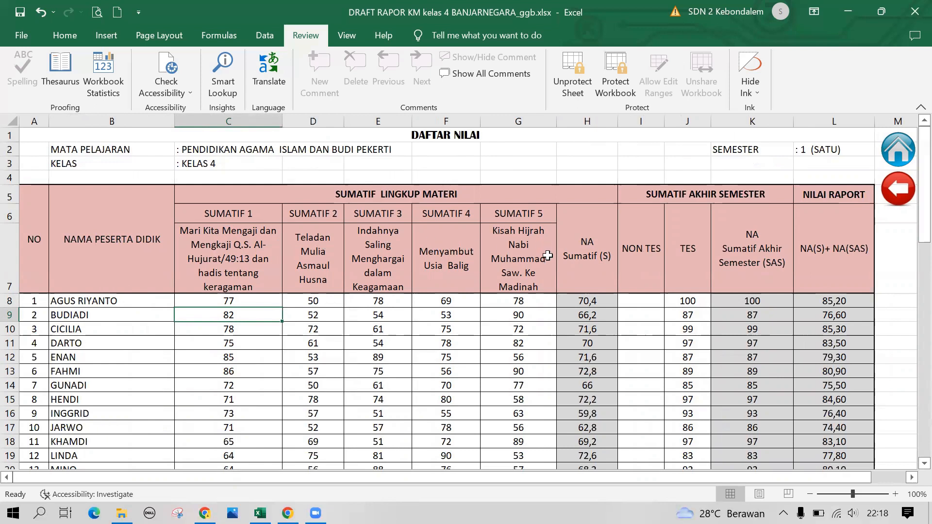
Enter 80 as the first student's NON TES score in the Pendidikan Agama Islam grade list
left_click(231, 303)
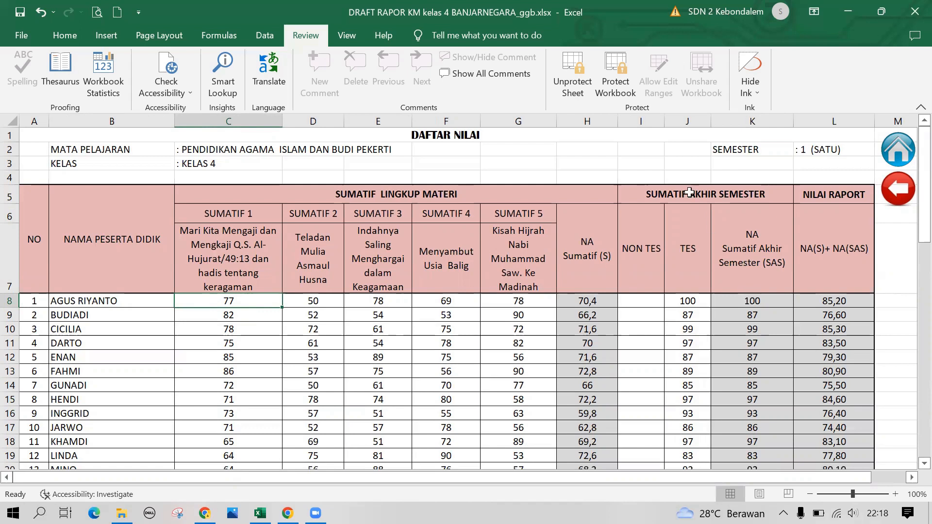
left_click(692, 302)
left_click(691, 319)
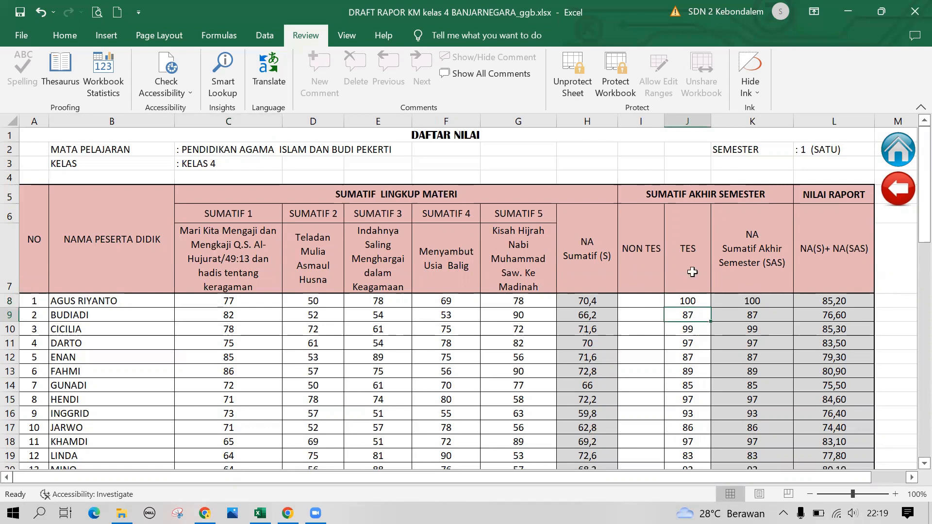
left_click(641, 298)
left_click(643, 318)
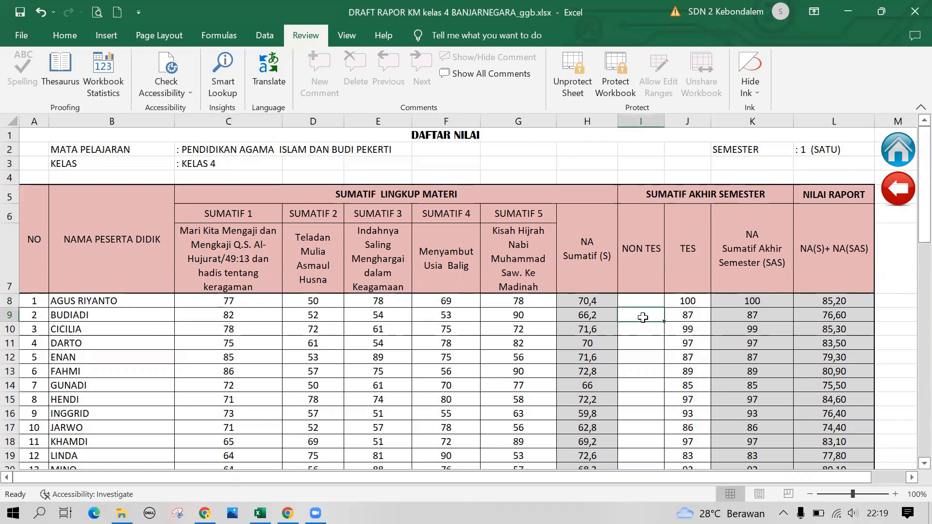
left_click(643, 298)
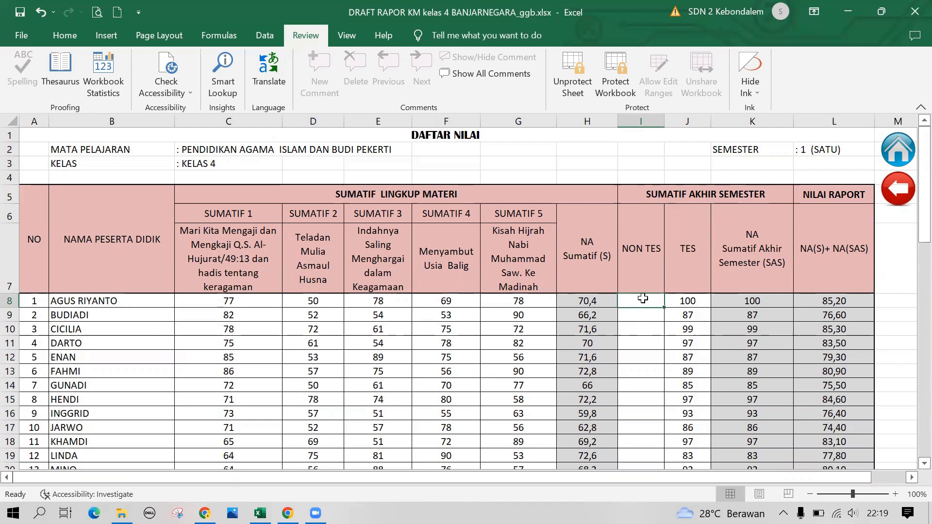
type("80")
left_click(646, 347)
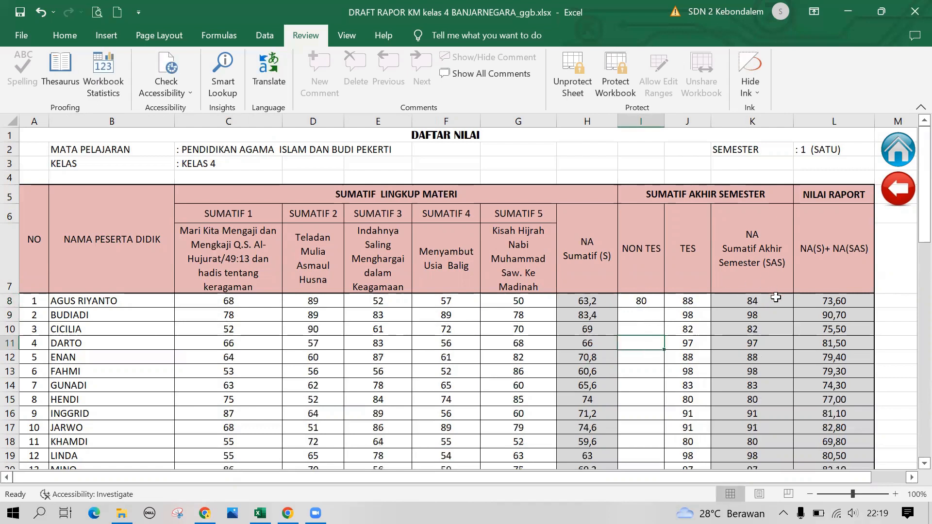
left_click(647, 313)
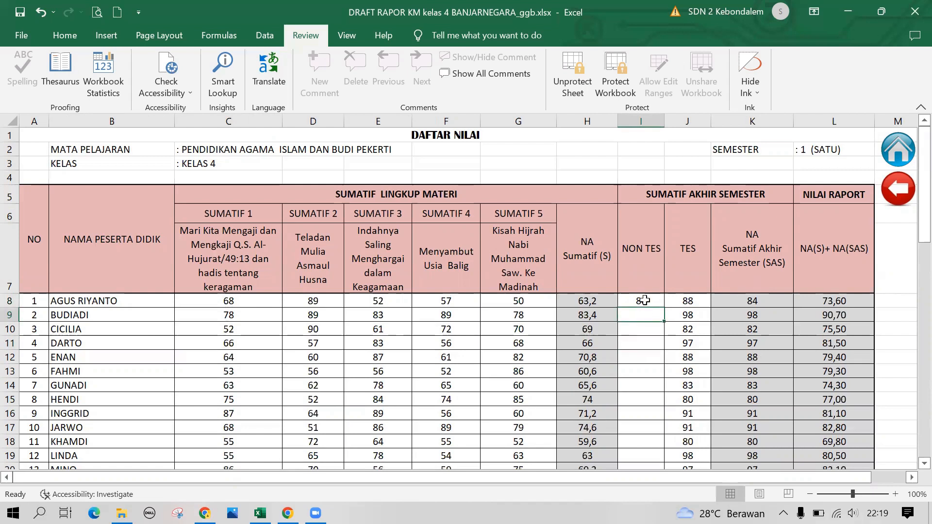
left_click(644, 298)
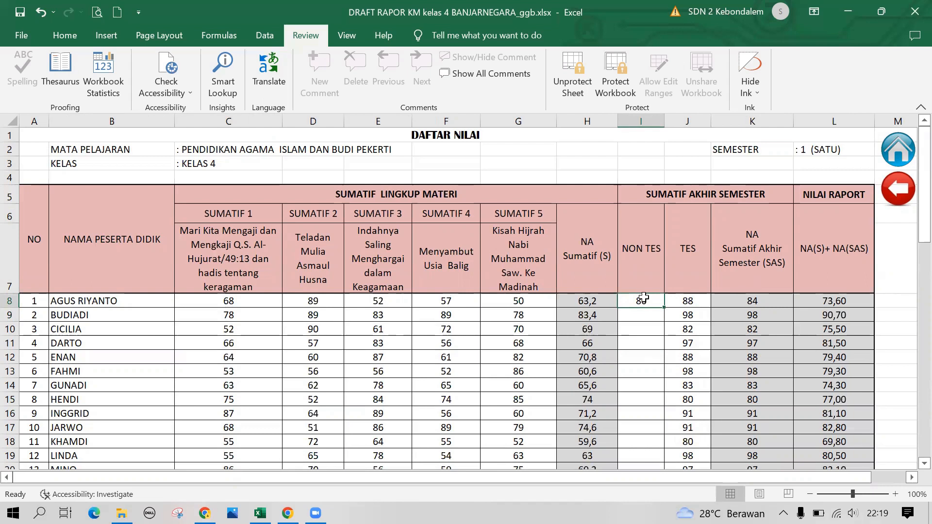
left_click(643, 325)
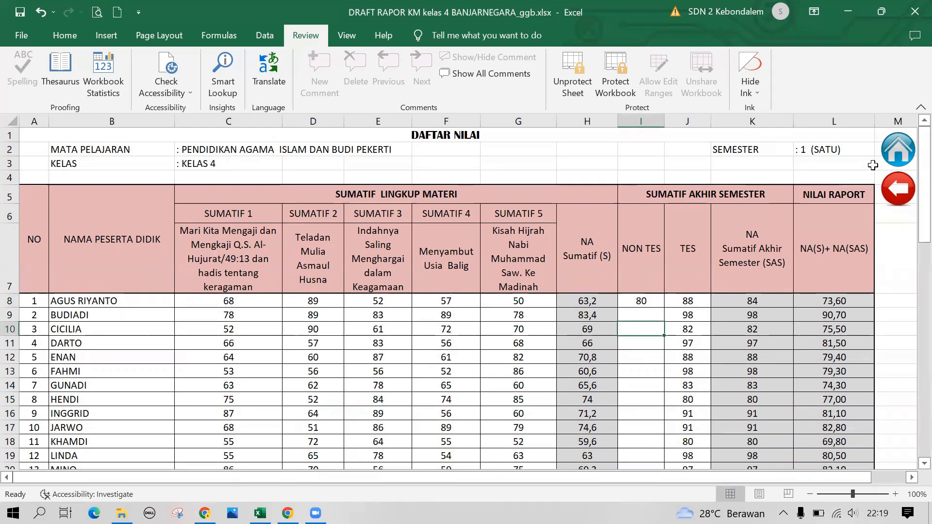
Open the IPAS grade list from the sumatif assessment input page and review its Sumatif 1–6 and end-of-semester score columns
left_click(896, 160)
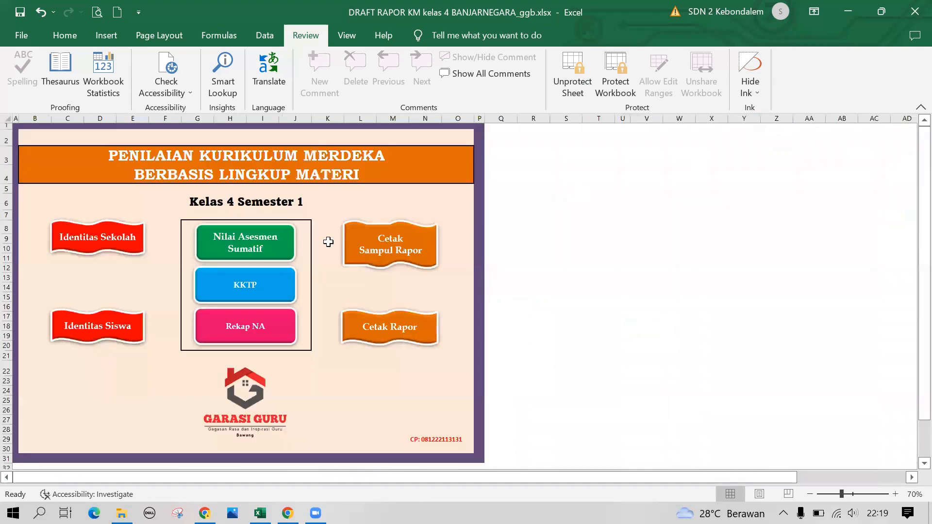
left_click(213, 252)
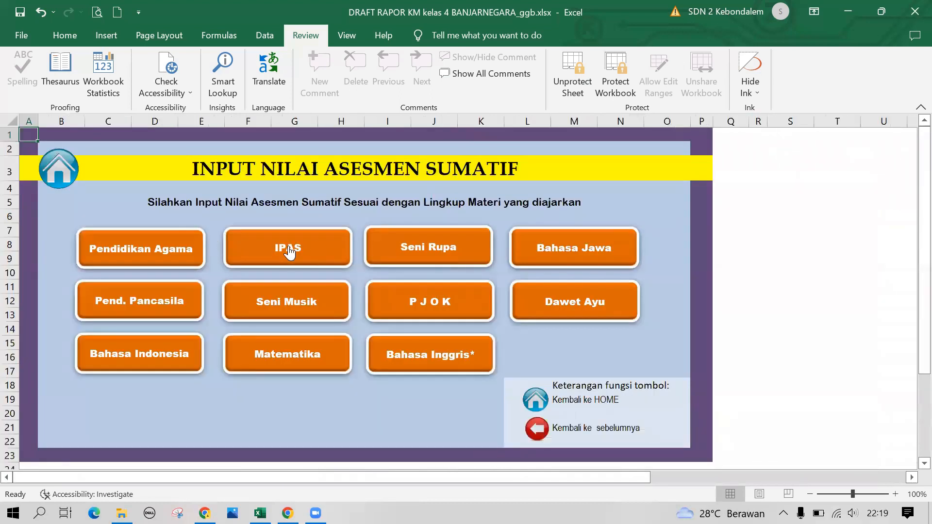
left_click(304, 266)
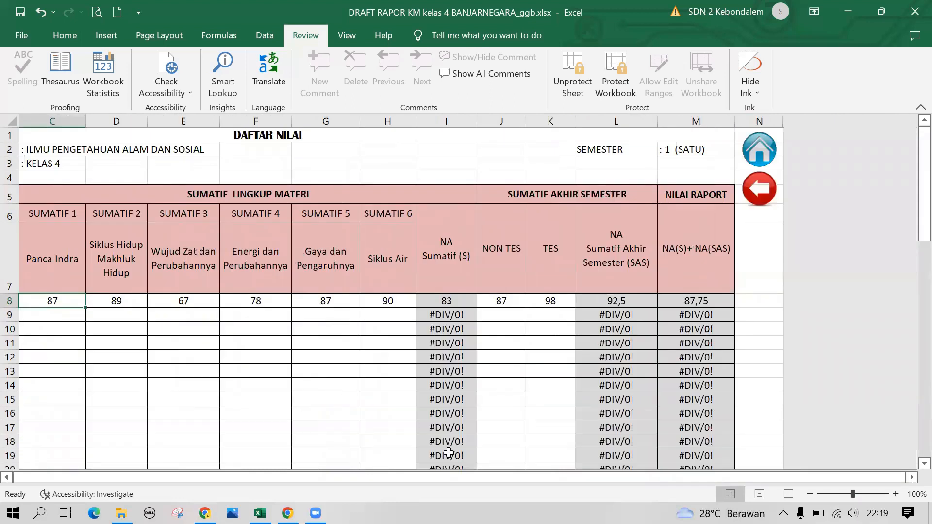
left_click_drag(510, 476, 312, 478)
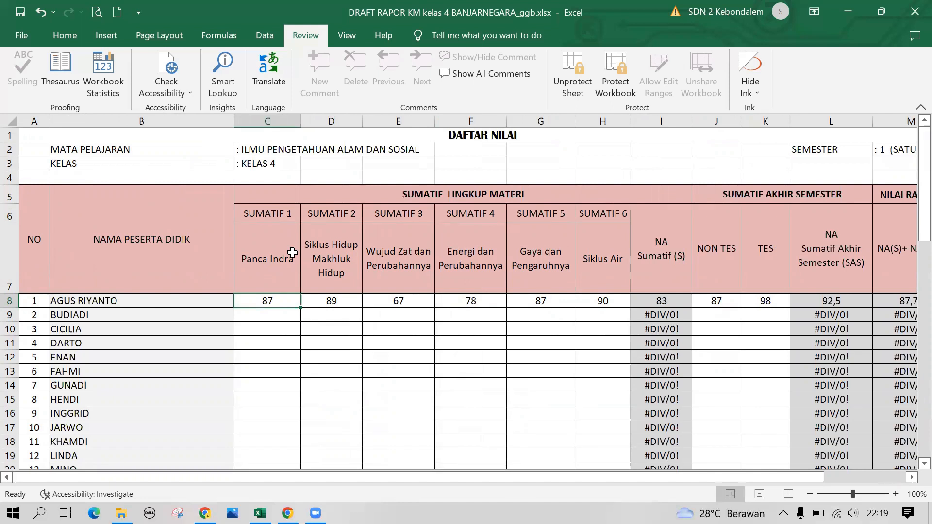
left_click(285, 320)
left_click(281, 301)
left_click(332, 299)
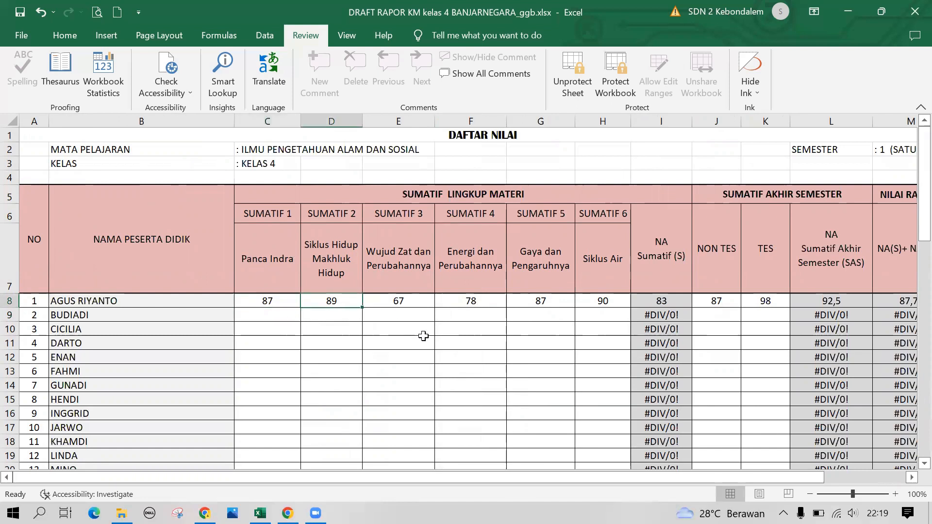
left_click(431, 358)
left_click_drag(520, 479, 641, 484)
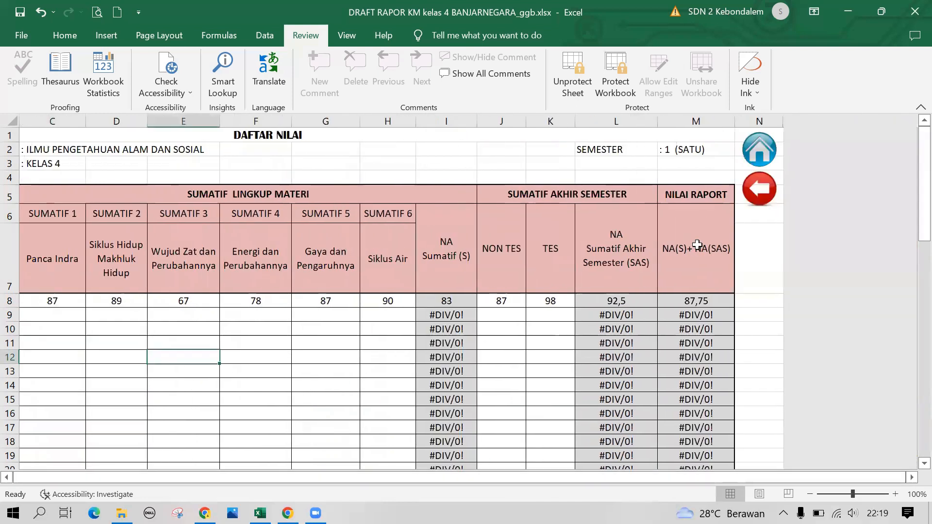
Return to the subject list, open the Seni Musik grade list and examine its sumatif, NON TES and TES columns
left_click(761, 194)
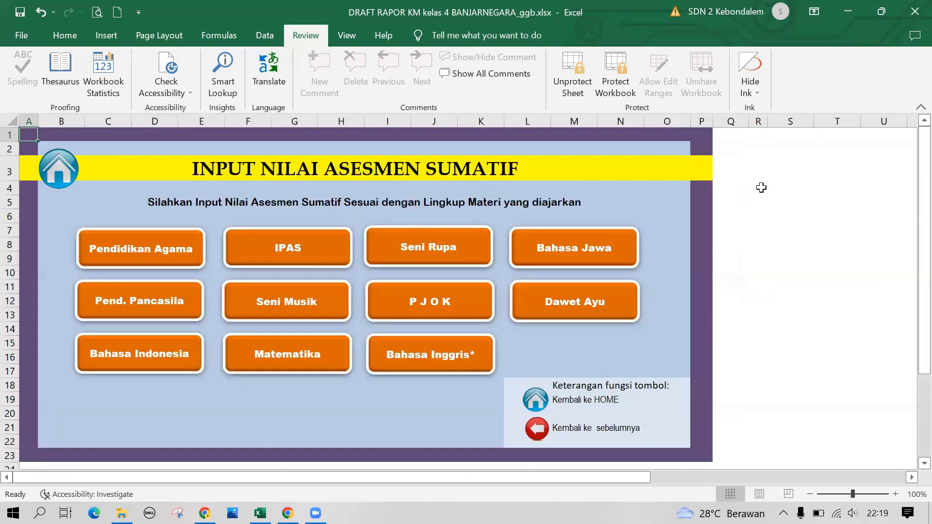
left_click(287, 304)
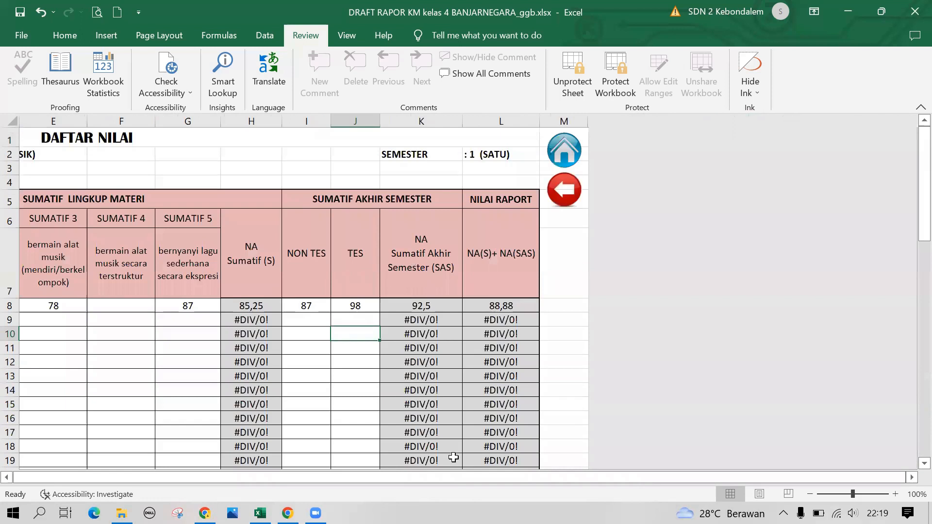
left_click_drag(560, 475, 298, 468)
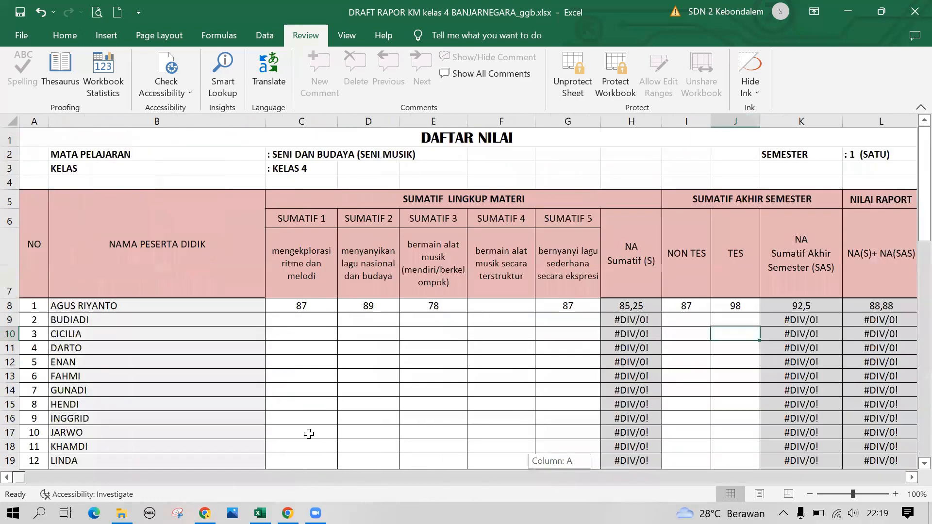
left_click(321, 346)
left_click(426, 344)
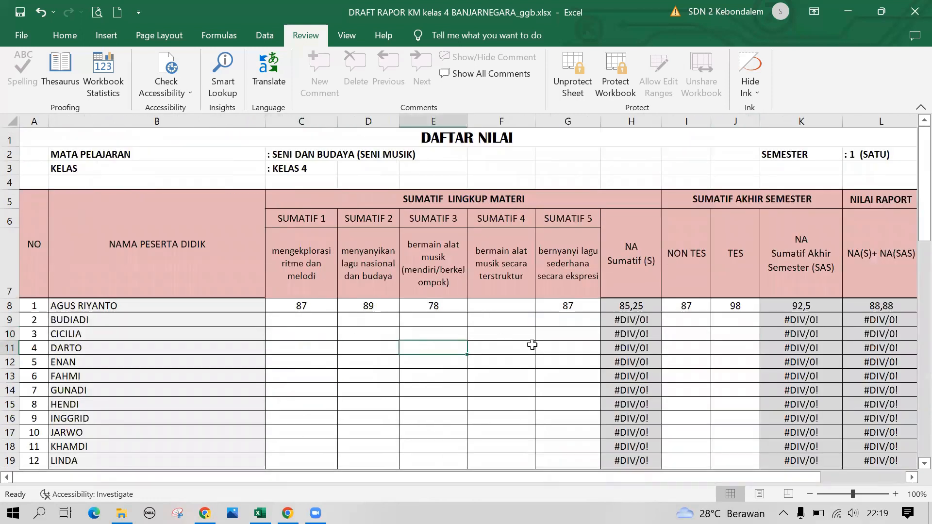
left_click(538, 348)
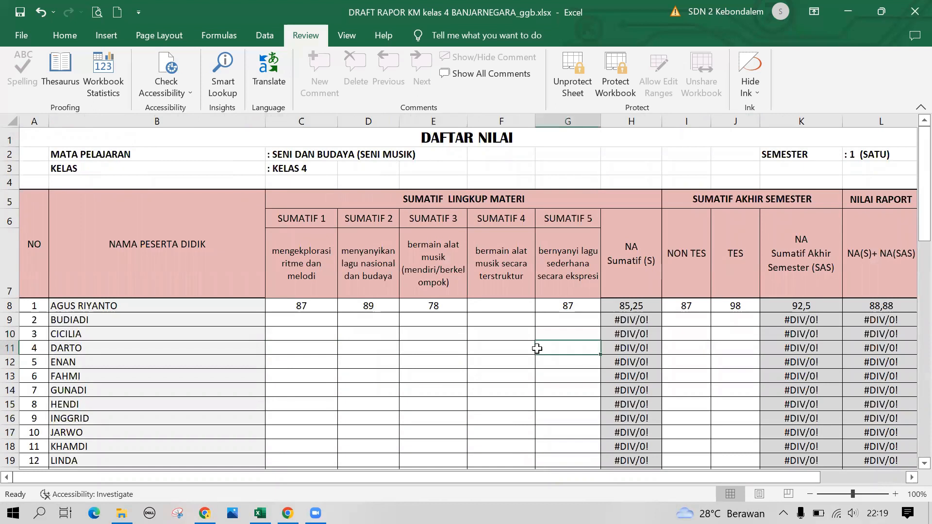
left_click(690, 349)
left_click(728, 350)
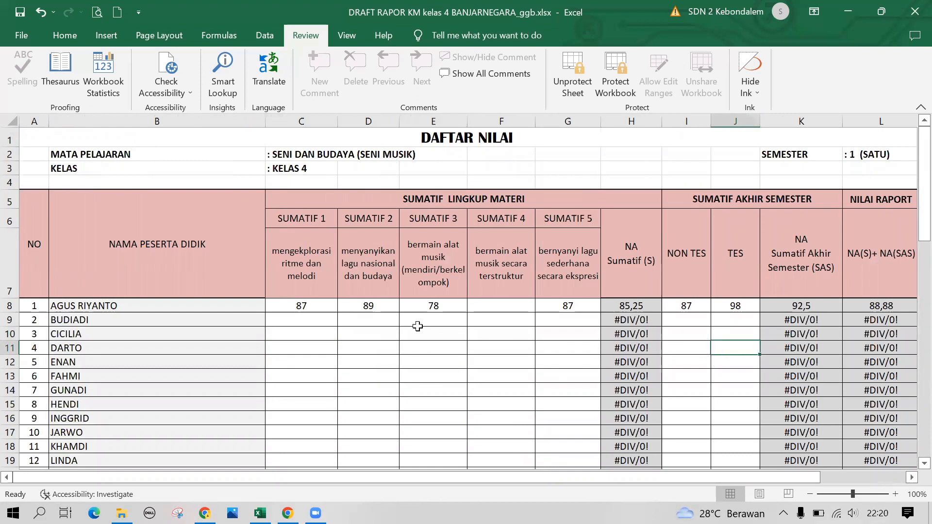
left_click(303, 316)
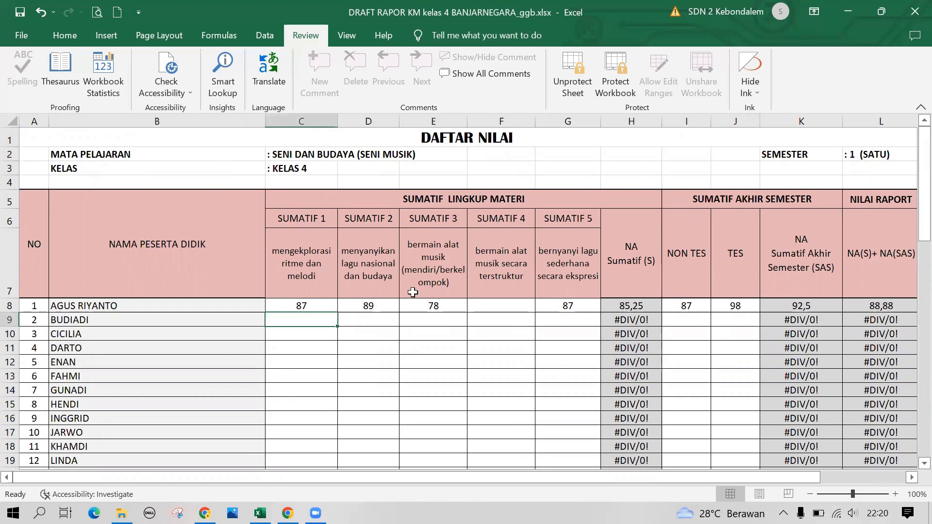
left_click_drag(569, 477, 676, 480)
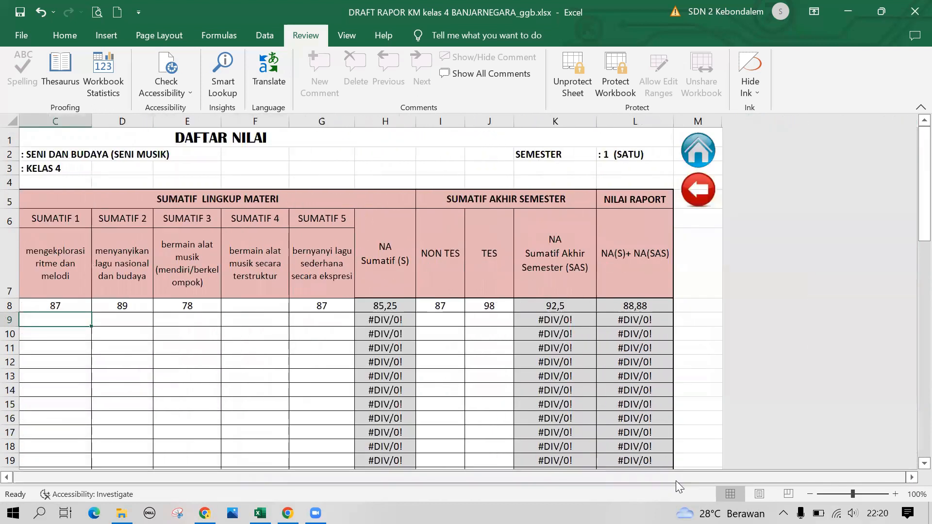
Return to the subject list, open the Matematika grade list and check the first student's NON TES and TES scores
left_click(702, 199)
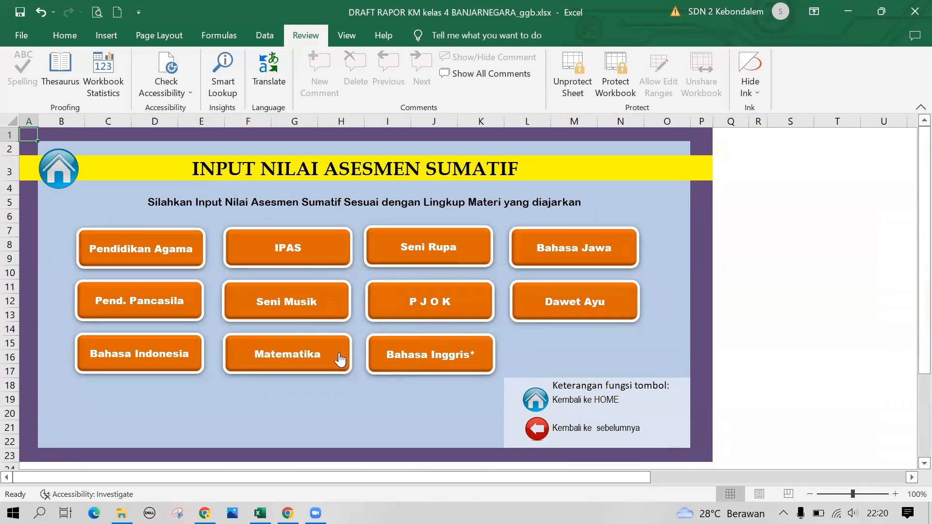
left_click(303, 358)
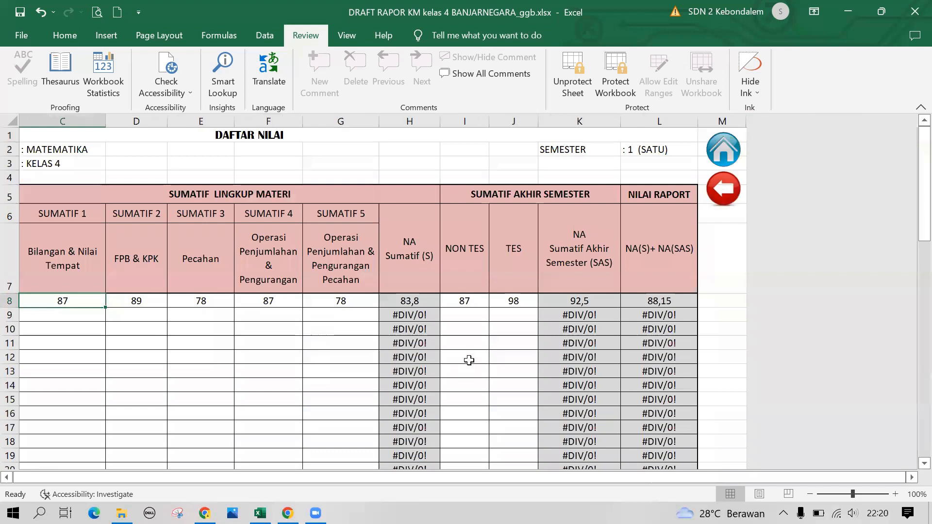
left_click(472, 301)
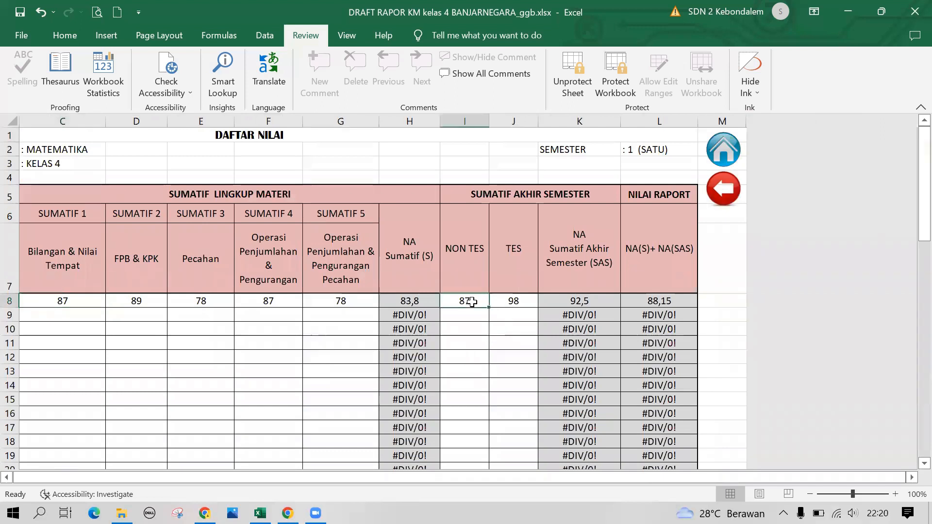
left_click(511, 301)
left_click(468, 301)
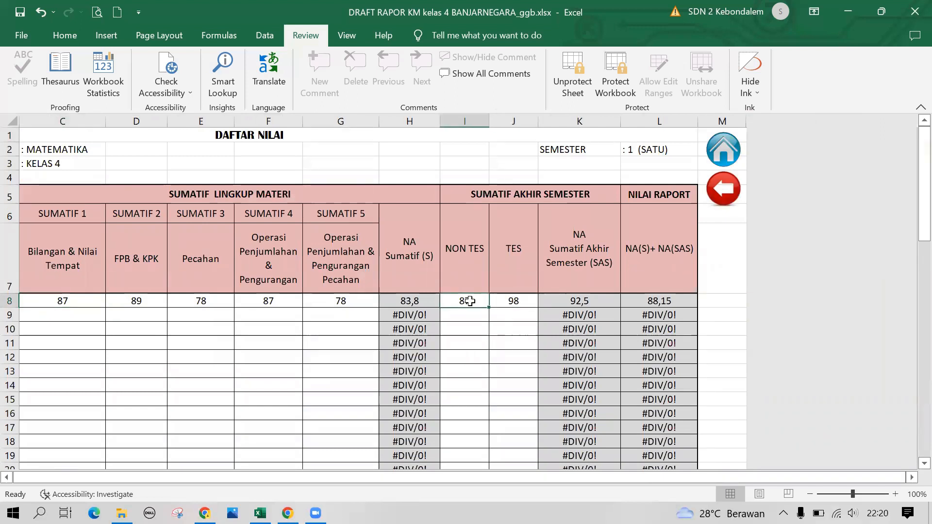
left_click(516, 301)
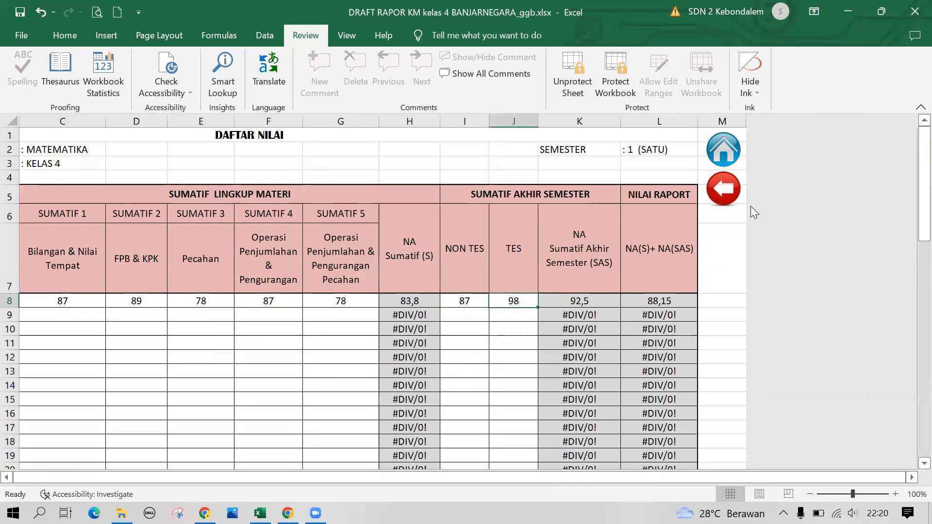
Go back to the home page, open the KKTP sheet and review the score ranges from Perlu bimbingan to Sangat Baik
left_click(729, 188)
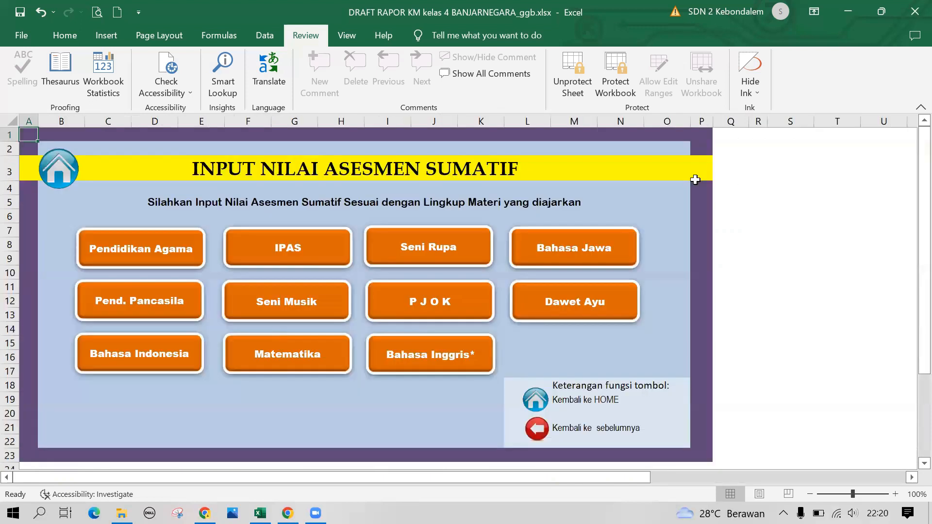
left_click(56, 177)
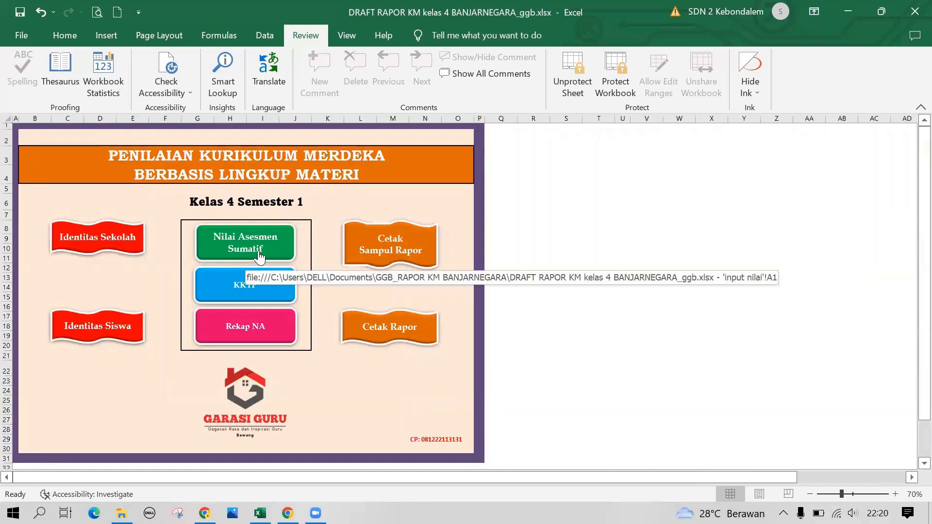
left_click(259, 292)
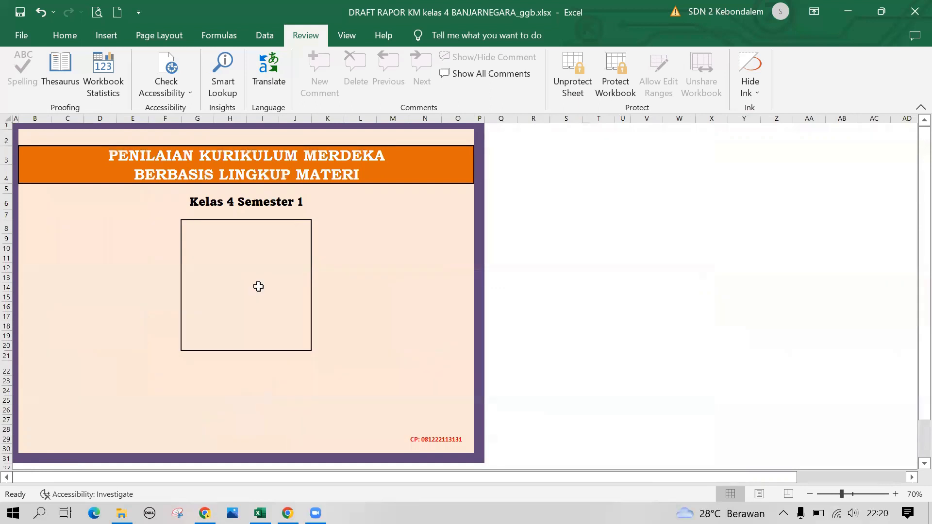
left_click(123, 299)
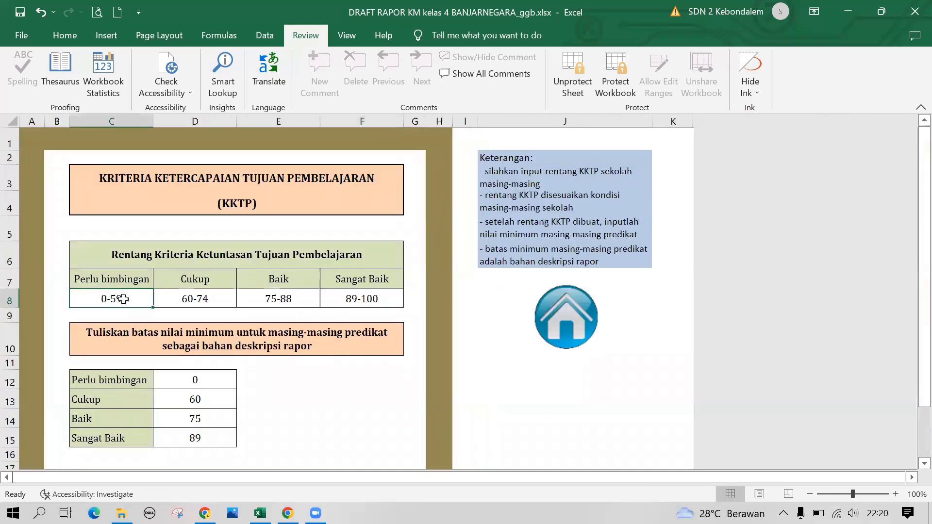
left_click(184, 299)
left_click(276, 298)
left_click(362, 298)
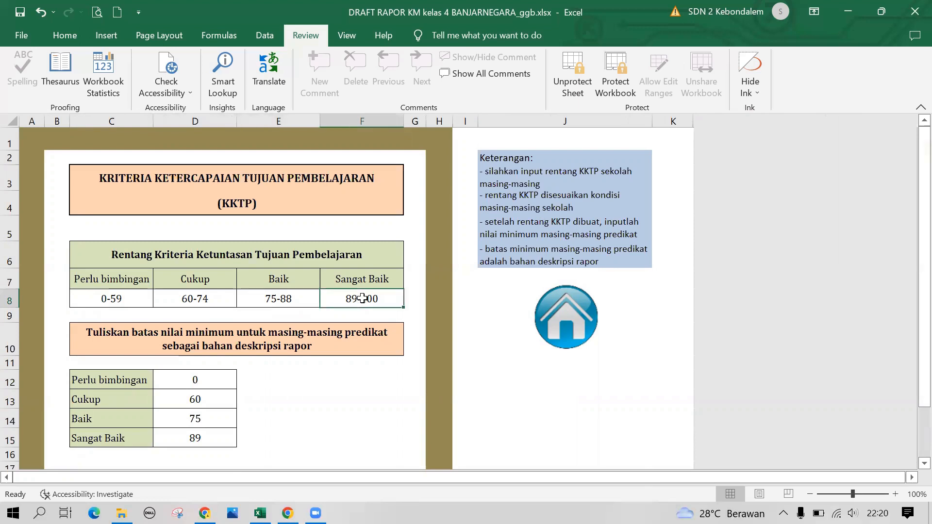
left_click(119, 299)
left_click(194, 299)
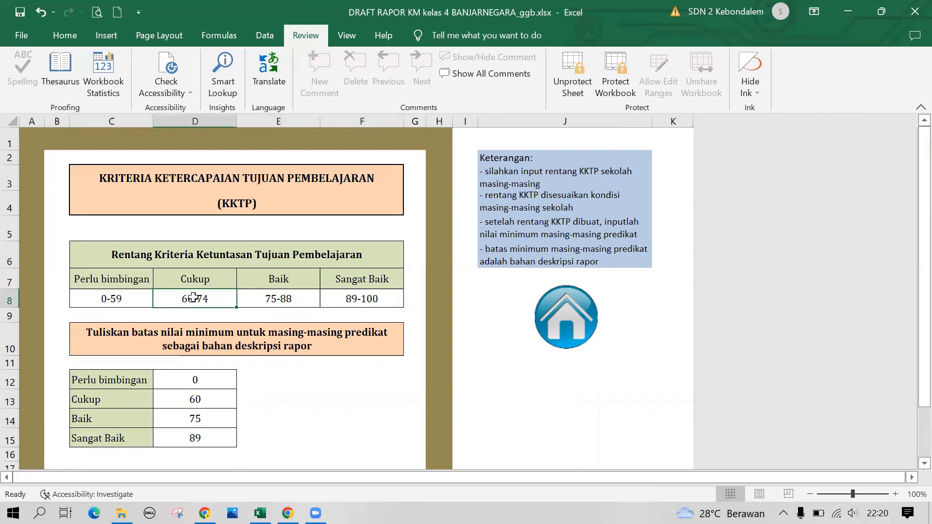
left_click(290, 298)
left_click(381, 298)
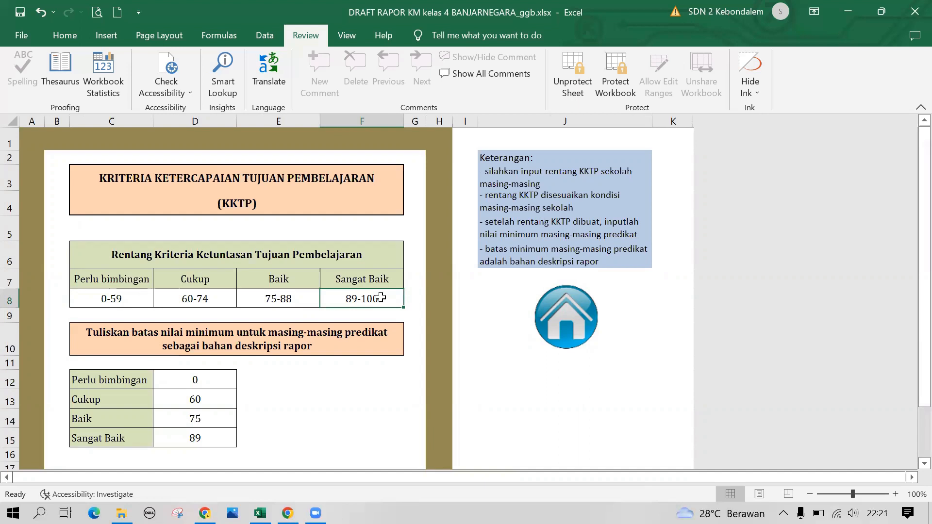
left_click(118, 299)
left_click(192, 303)
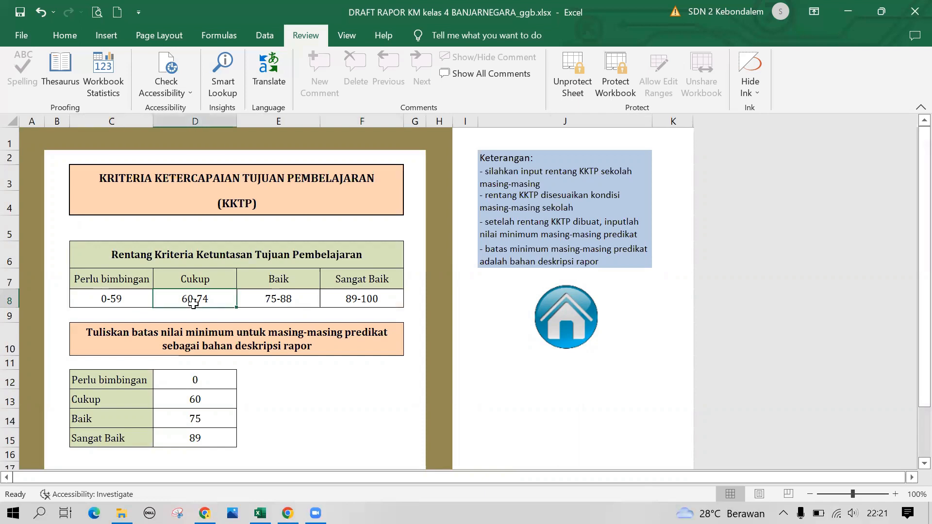
Compare the Perlu bimbingan, Cukup, Baik and Sangat Baik score ranges in the Rentang Kriteria Ketuntasan table
left_click(277, 300)
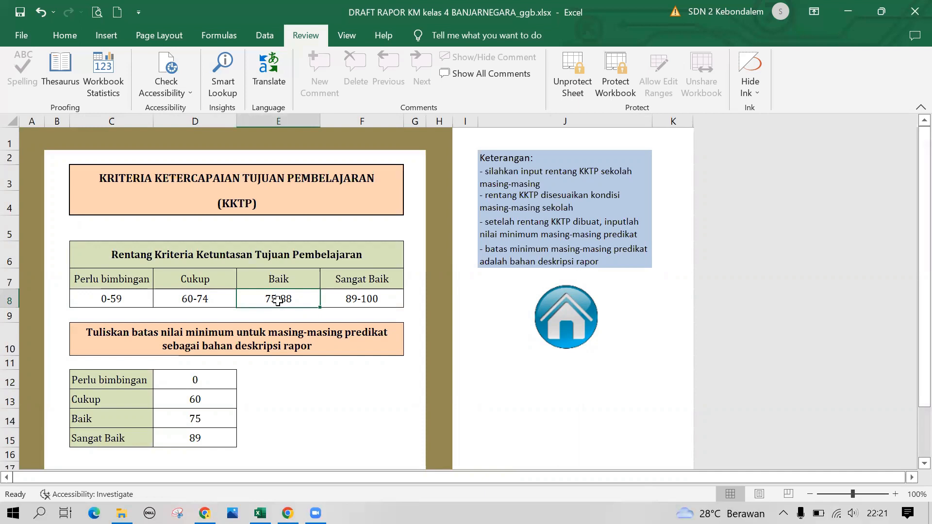
left_click(200, 302)
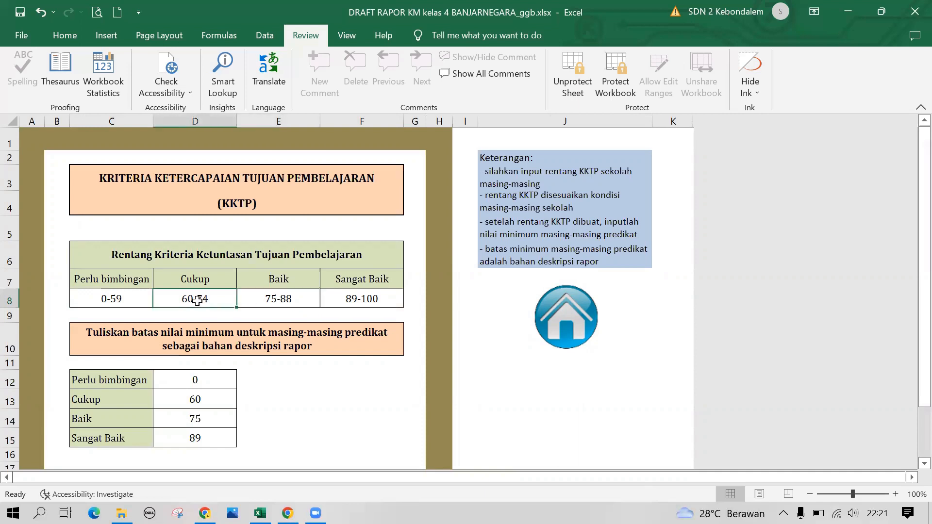
left_click(129, 297)
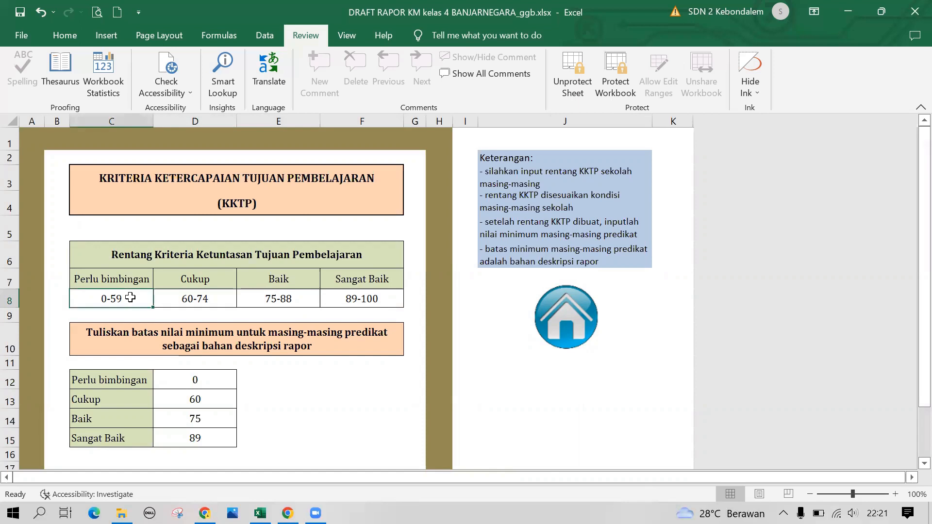
left_click(212, 304)
left_click(277, 304)
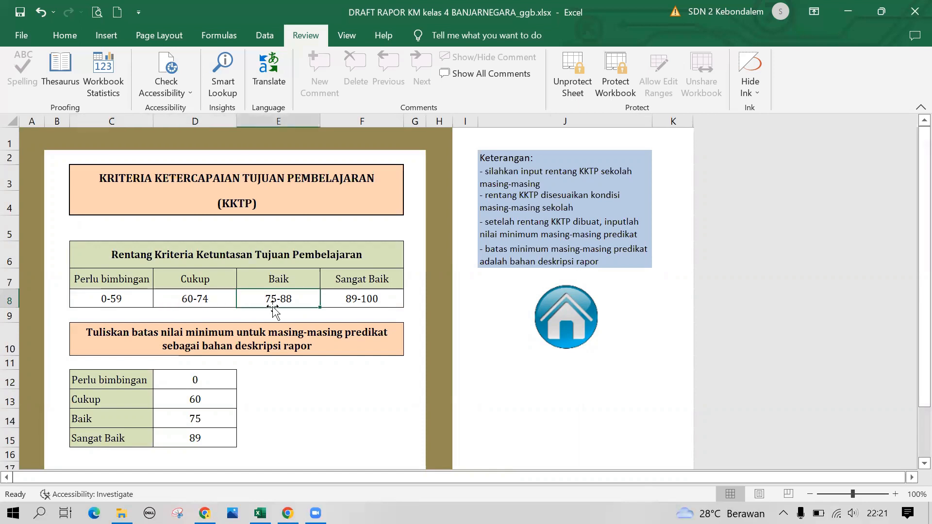
left_click(379, 299)
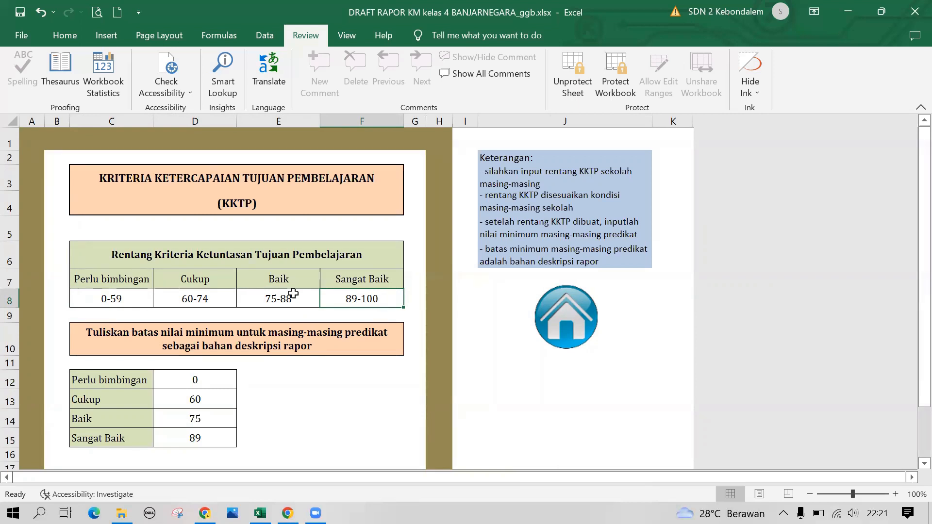
left_click(133, 295)
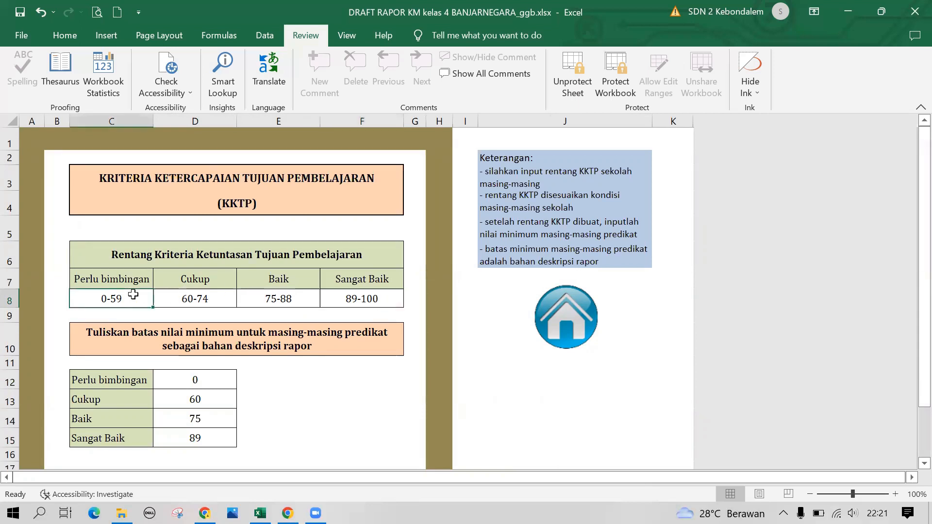
left_click(211, 301)
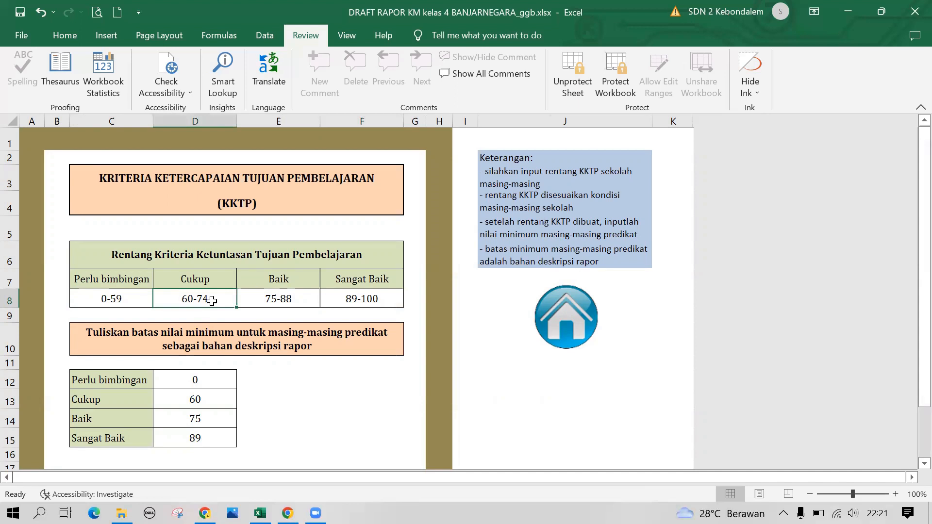
Check each predicate's minimum score in the lower table against the matching KKTP range above it
left_click(196, 382)
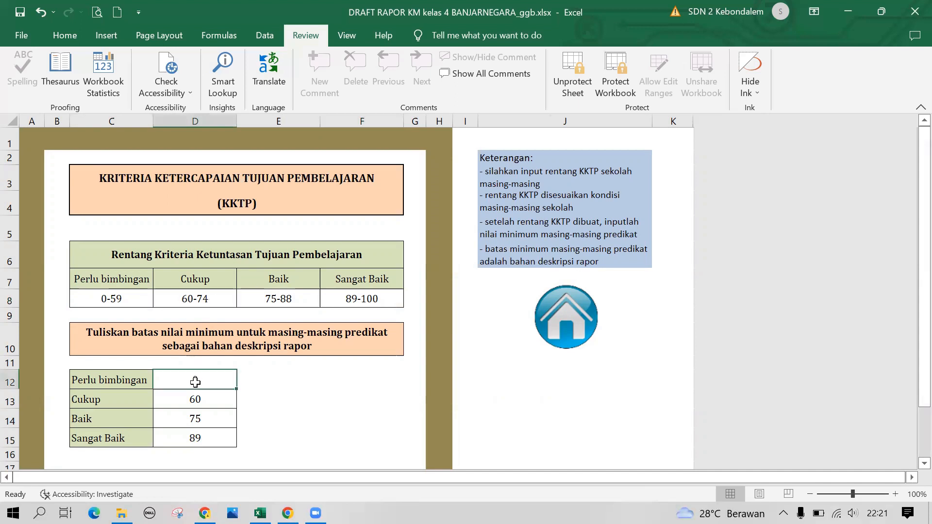
left_click(196, 399)
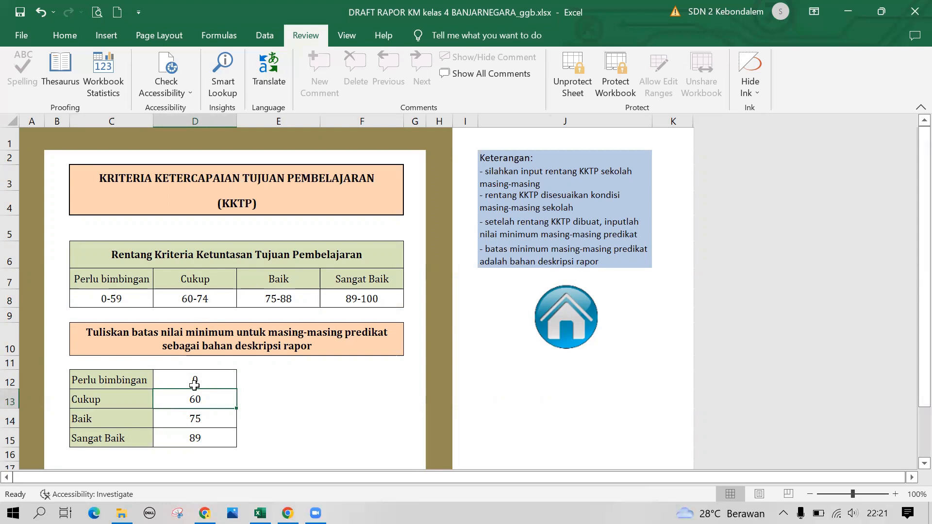
left_click(117, 297)
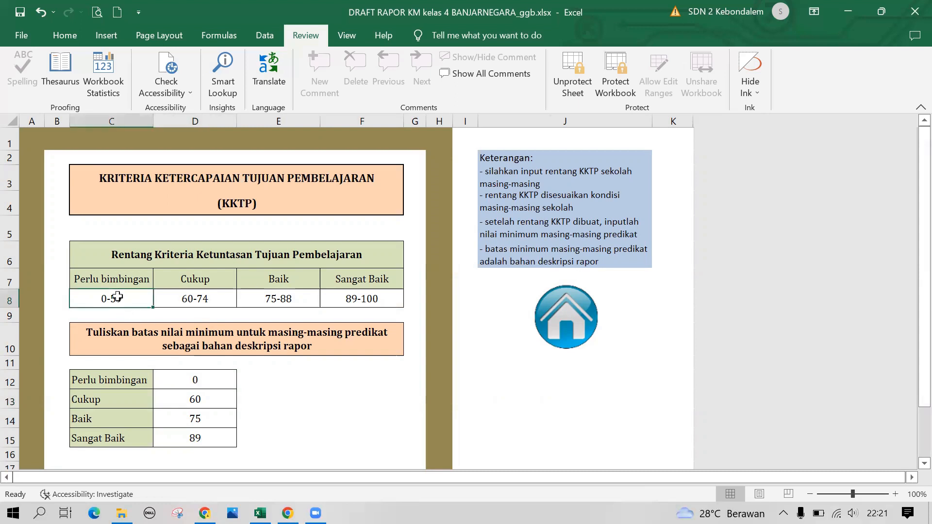
left_click(194, 298)
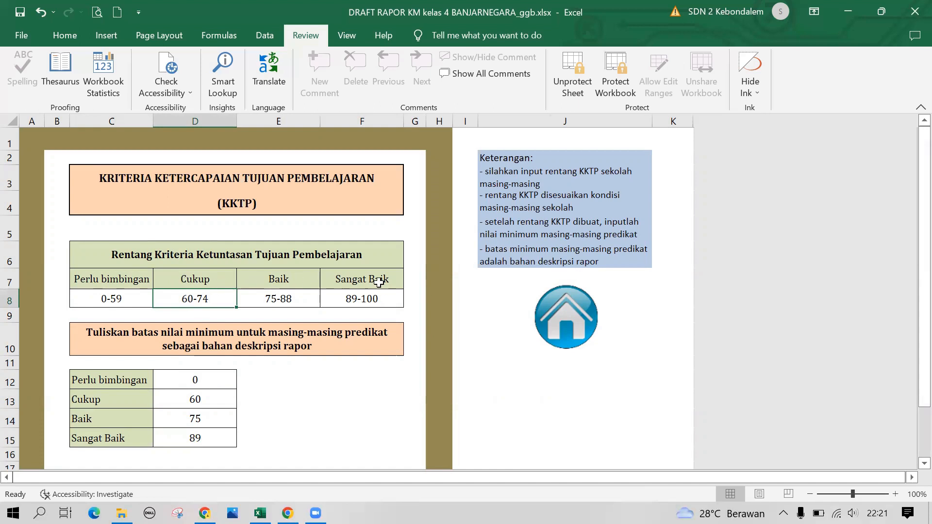
left_click(279, 296)
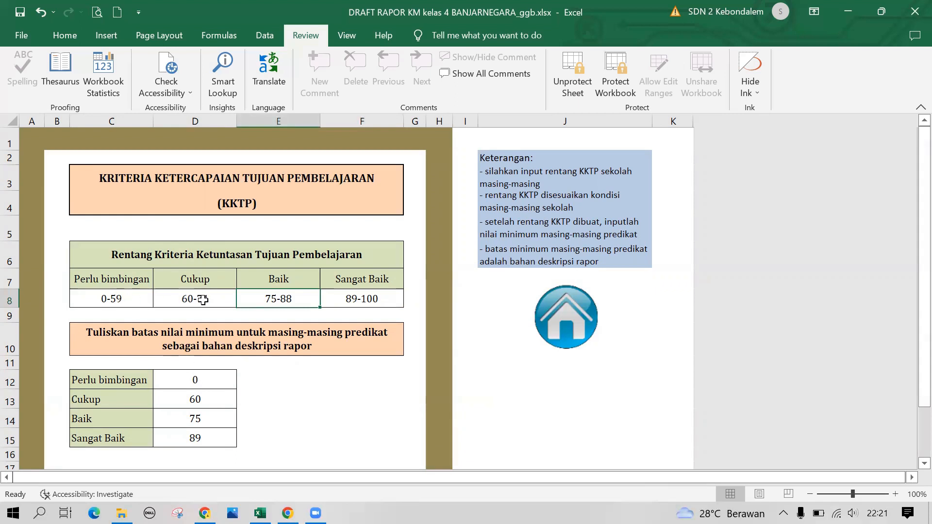
left_click(201, 399)
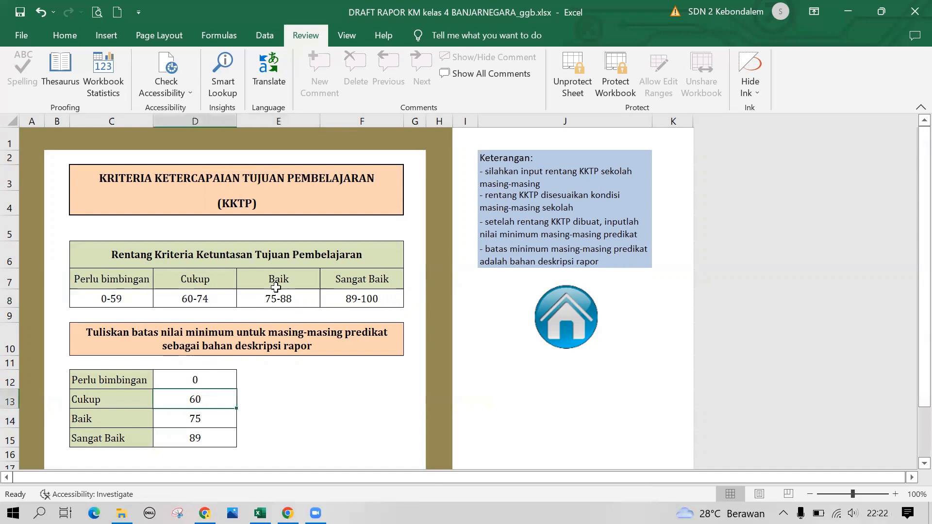
left_click(202, 416)
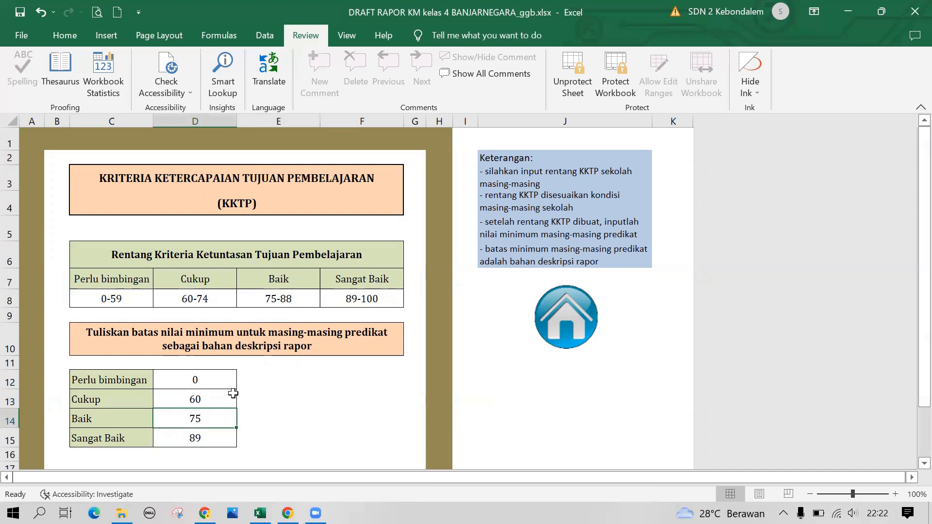
left_click(213, 439)
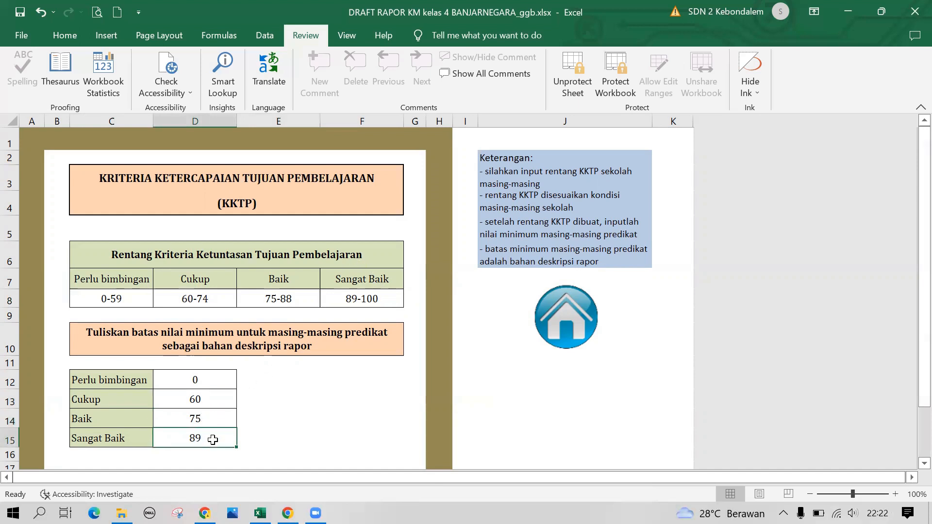
left_click(354, 301)
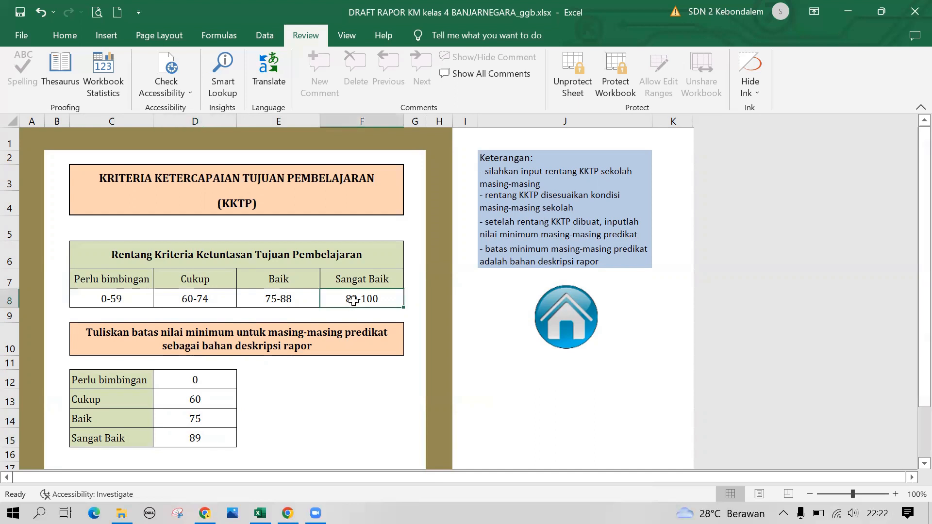
Go through the minimum score cells once more, from Perlu bimbingan down to Sangat Baik
double_click(133, 294)
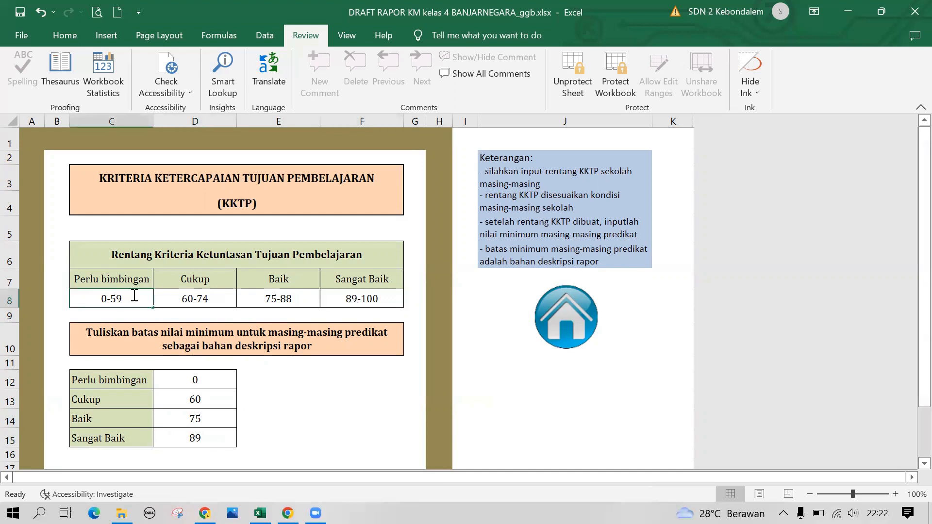
left_click(180, 402)
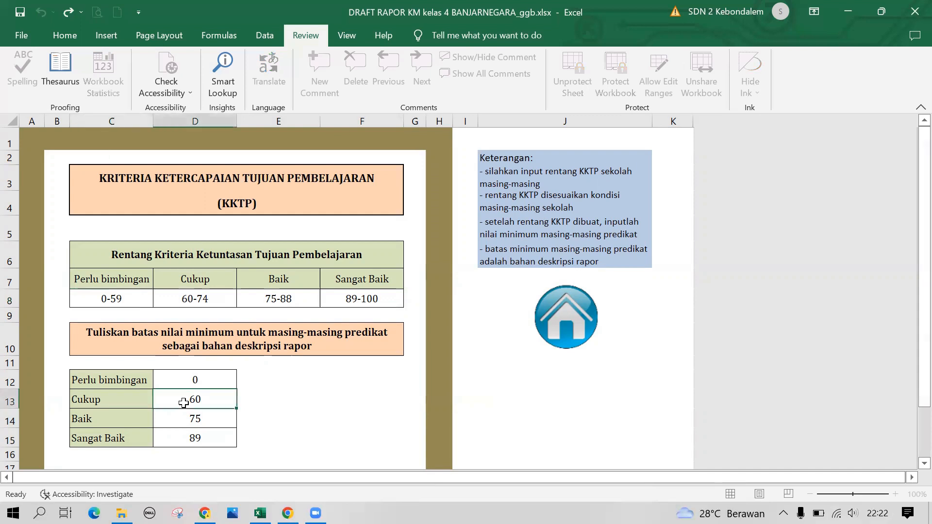
left_click(183, 383)
left_click(193, 404)
left_click(189, 424)
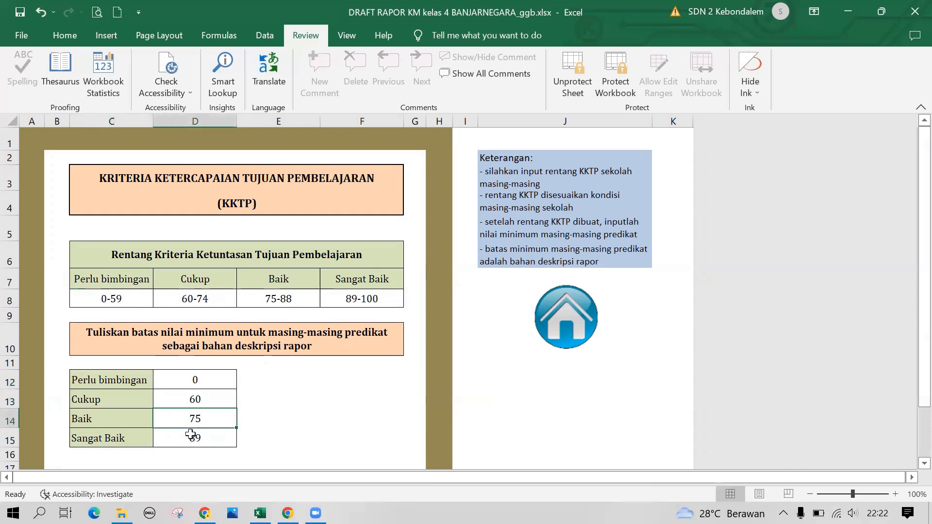
left_click(192, 439)
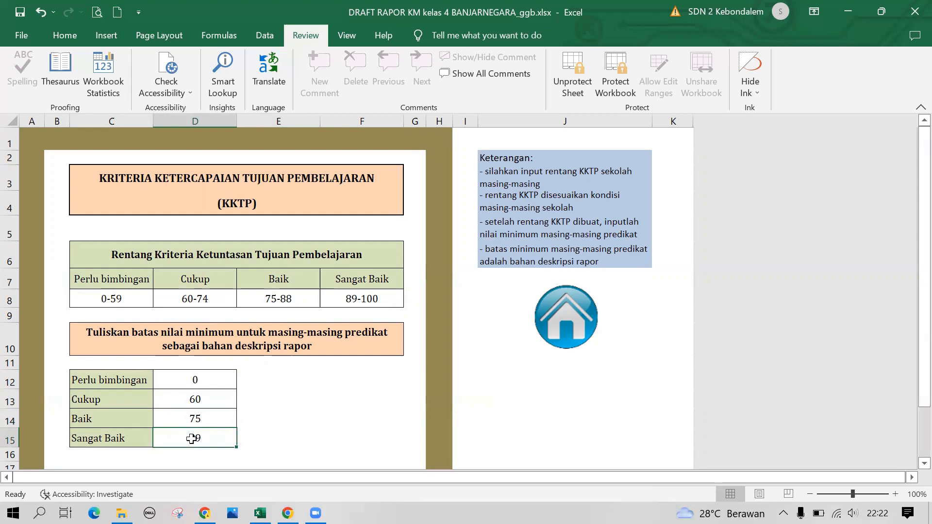
Return to the home page, open the Rekap NA sheet and examine the Seni Rupa and Seni Musik columns
left_click(563, 334)
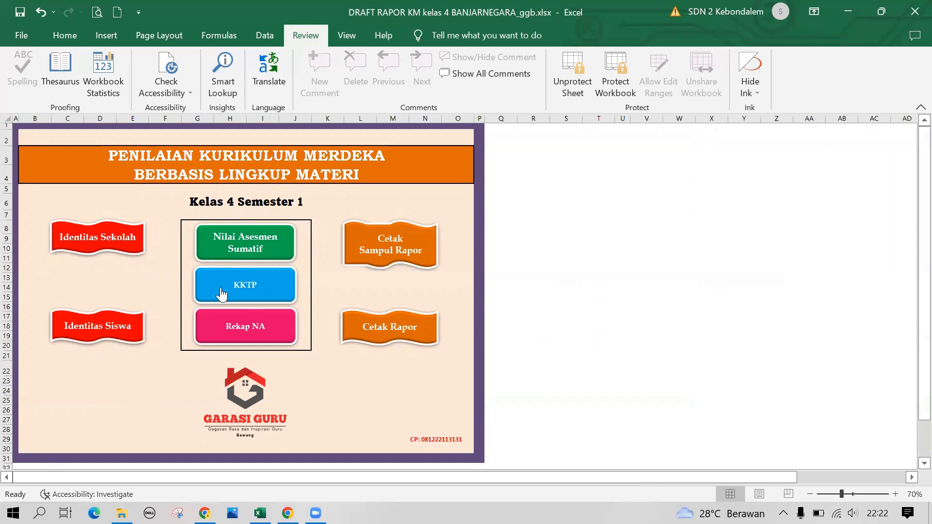
left_click(246, 328)
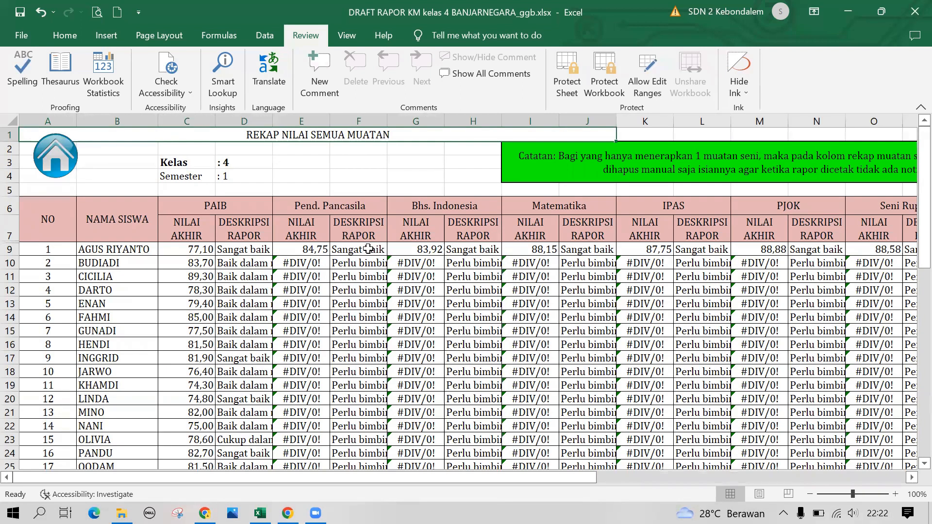
left_click_drag(478, 479, 618, 490)
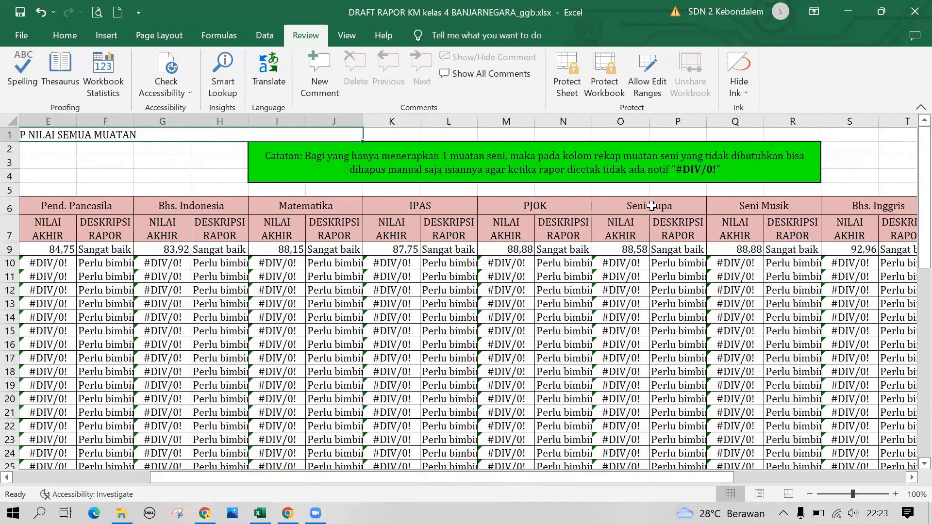
left_click(721, 205)
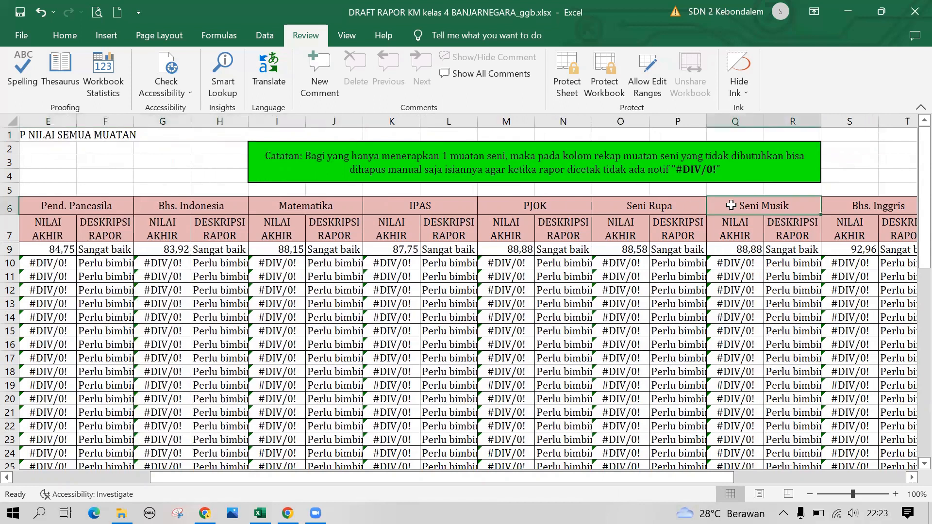
left_click(663, 202)
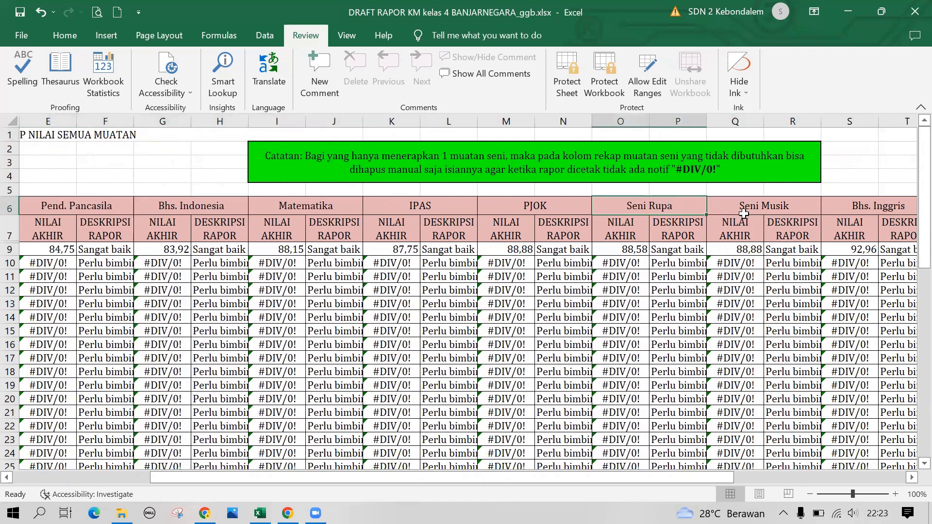
left_click(744, 213)
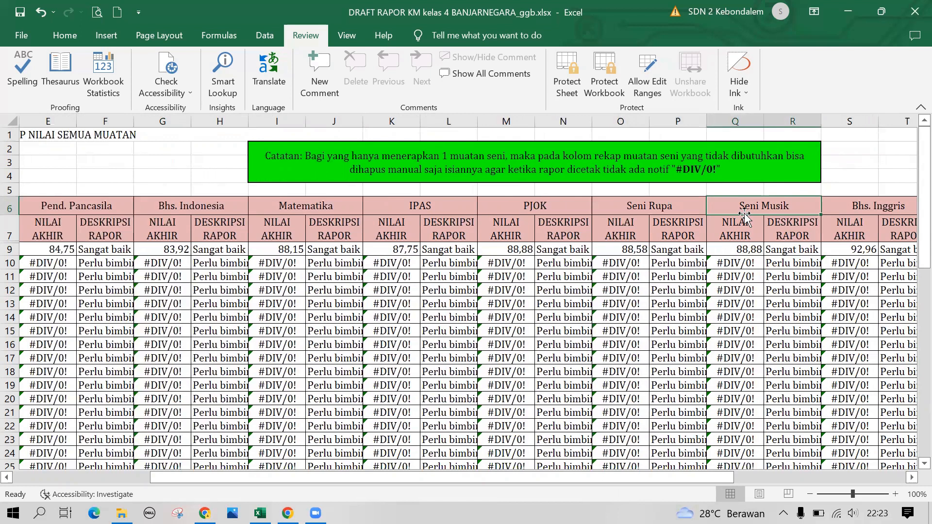
left_click(677, 204)
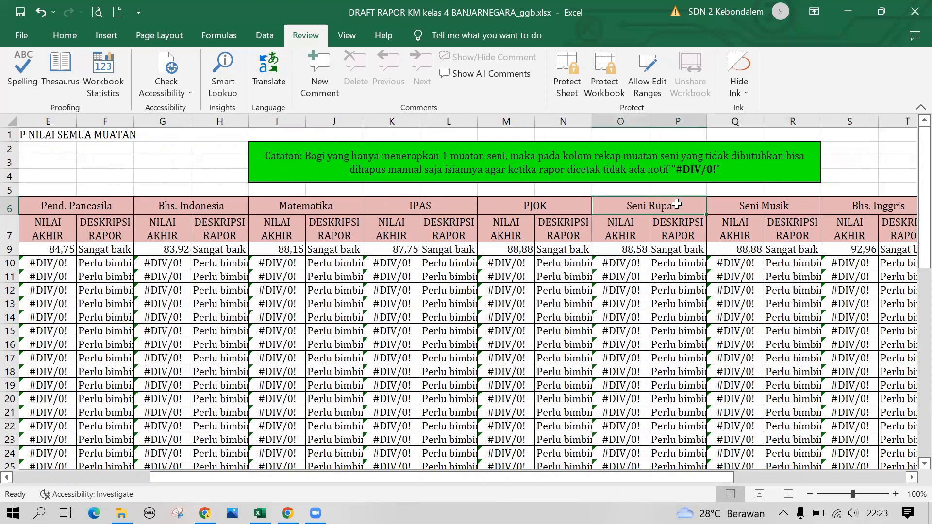
Try protecting the grade recap sheet without a password and remove the protection again
left_click(572, 89)
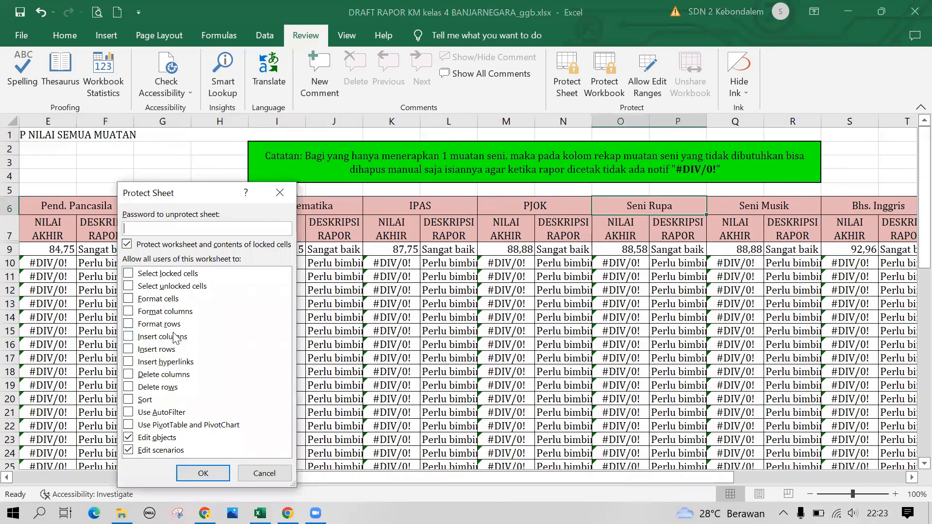
left_click(201, 474)
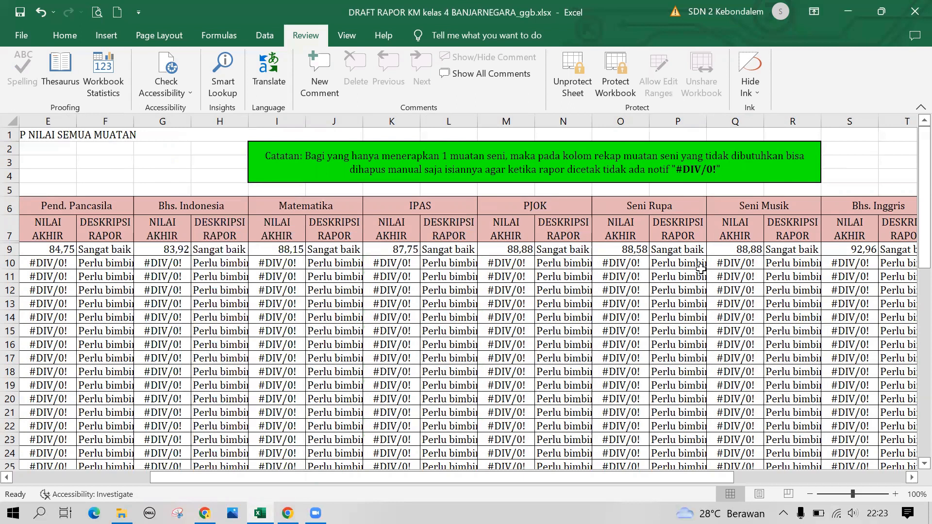
left_click(578, 92)
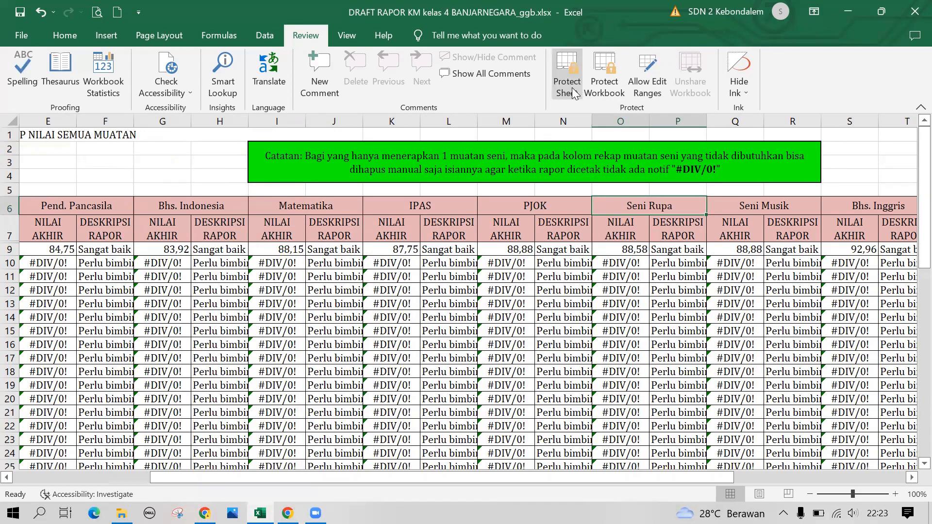
Protect the grade recap sheet without a password, allowing only Edit objects and Edit scenarios
left_click(573, 93)
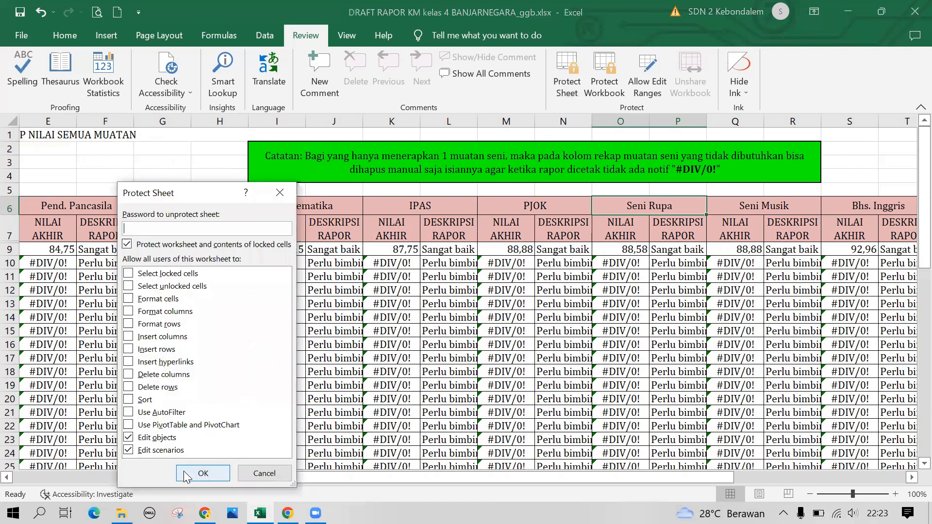
left_click(186, 477)
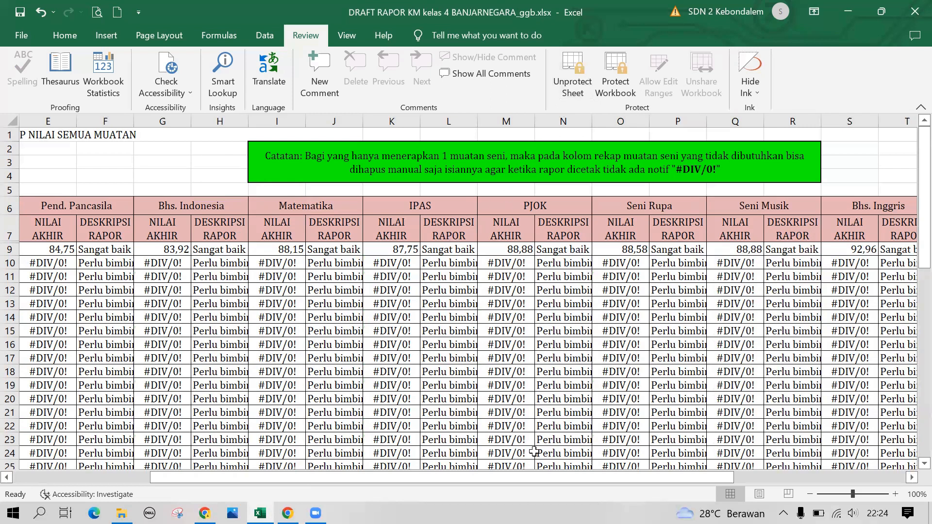
Return from the grade recap to the home page and open the Nilai Asesmen Sumatif input page
left_click_drag(542, 480, 182, 303)
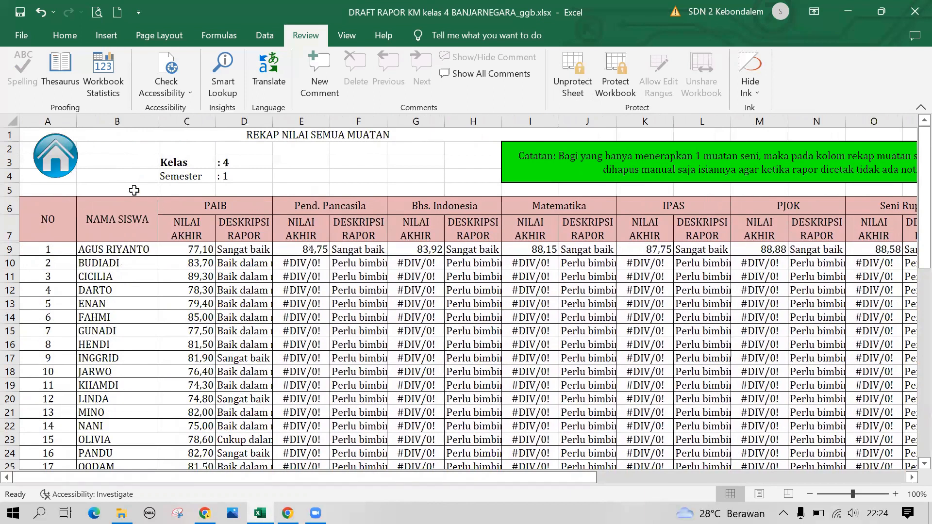
left_click(64, 167)
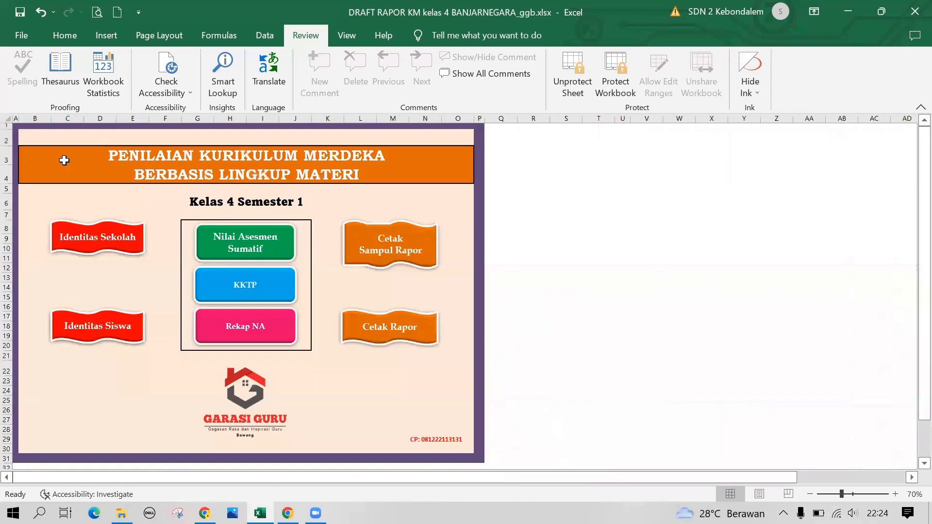
left_click(256, 248)
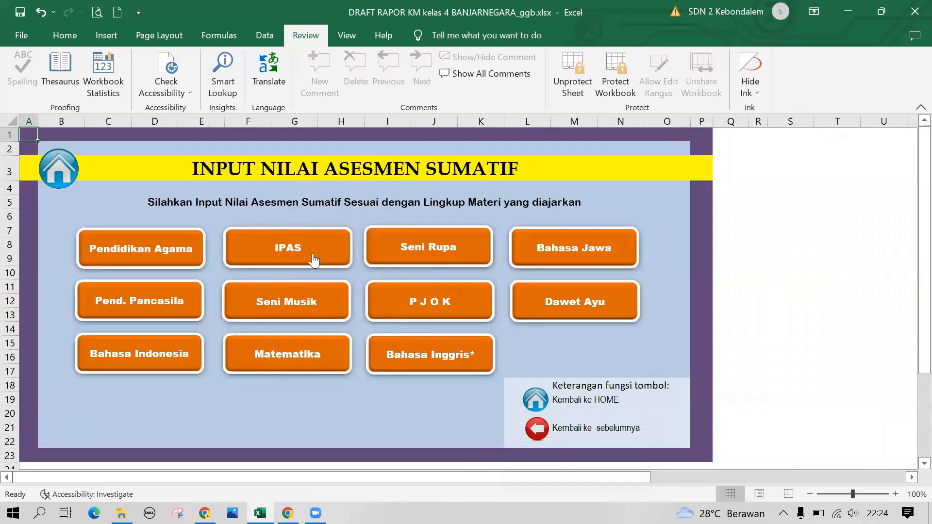
Open the KKTP sheet from the home page, view its criteria ranges, and return to the home page
left_click(59, 165)
left_click(242, 285)
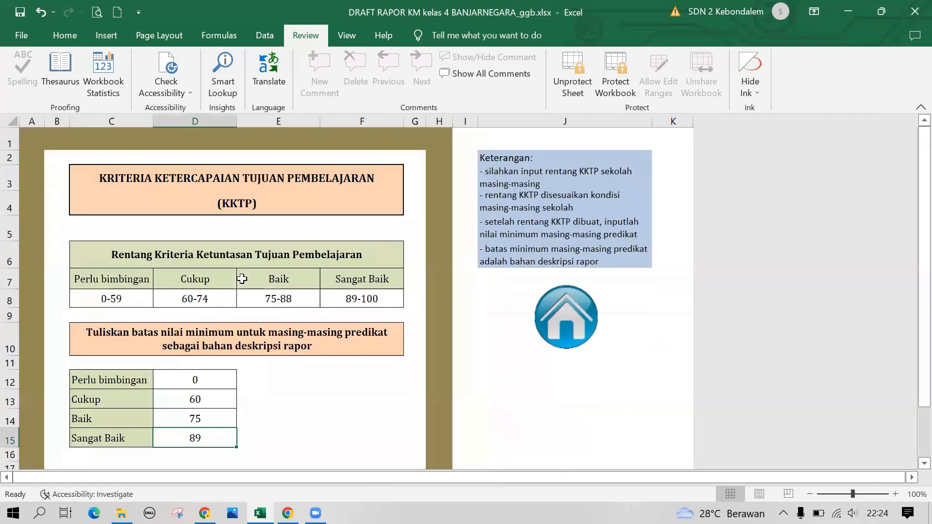
left_click(562, 341)
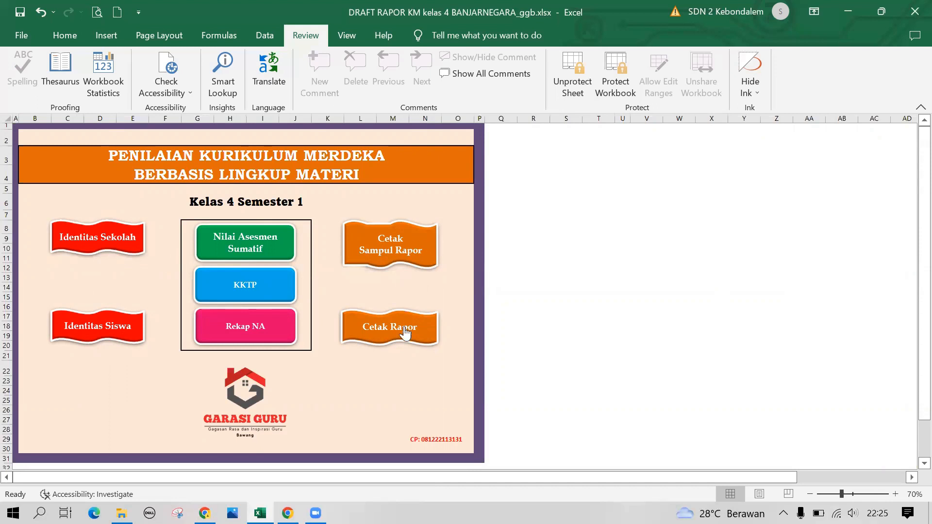
Open the Cetak Sampul Rapor sheet, switch the cover to student number 2 and look it over
left_click(378, 258)
mouse_move(912, 162)
left_mouse_down()
mouse_move(912, 250)
mouse_move(912, 144)
left_mouse_up()
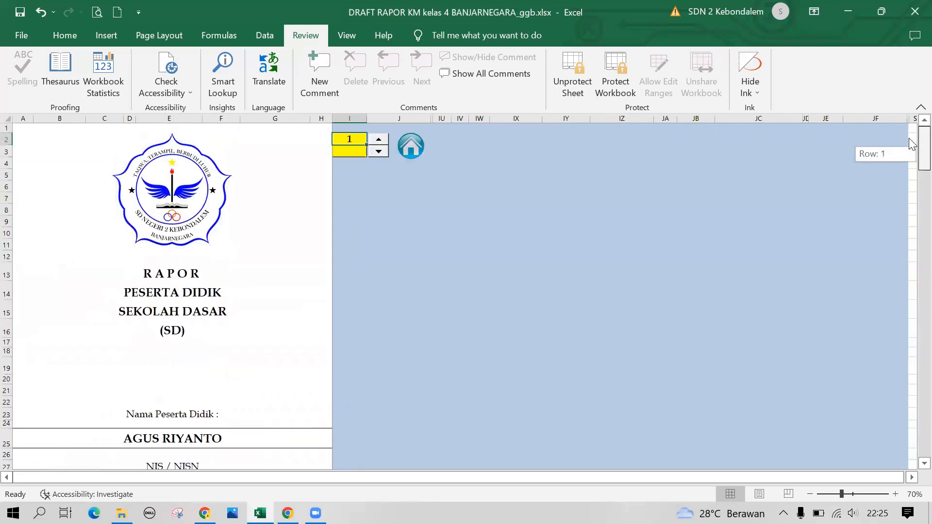
left_click(379, 139)
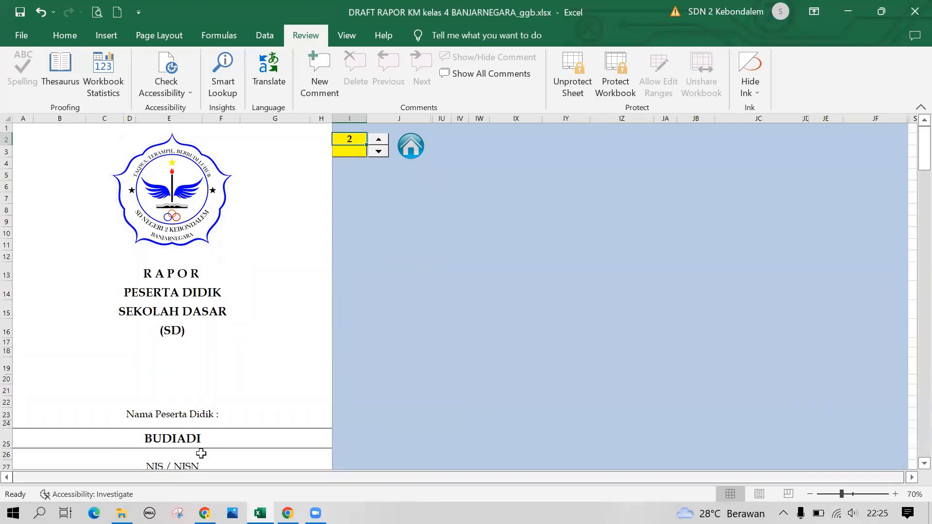
mouse_move(913, 151)
left_mouse_down()
mouse_move(912, 244)
mouse_move(911, 152)
left_mouse_up()
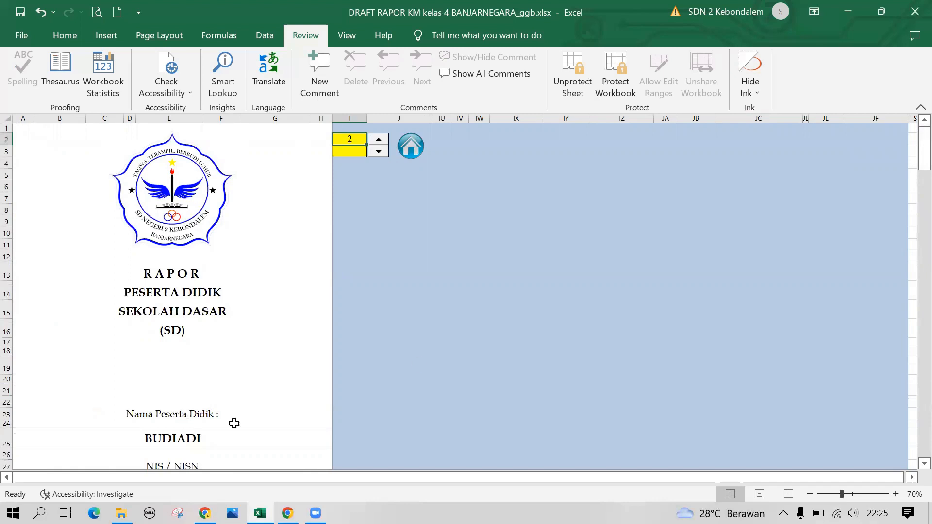
left_click_drag(911, 152, 912, 127)
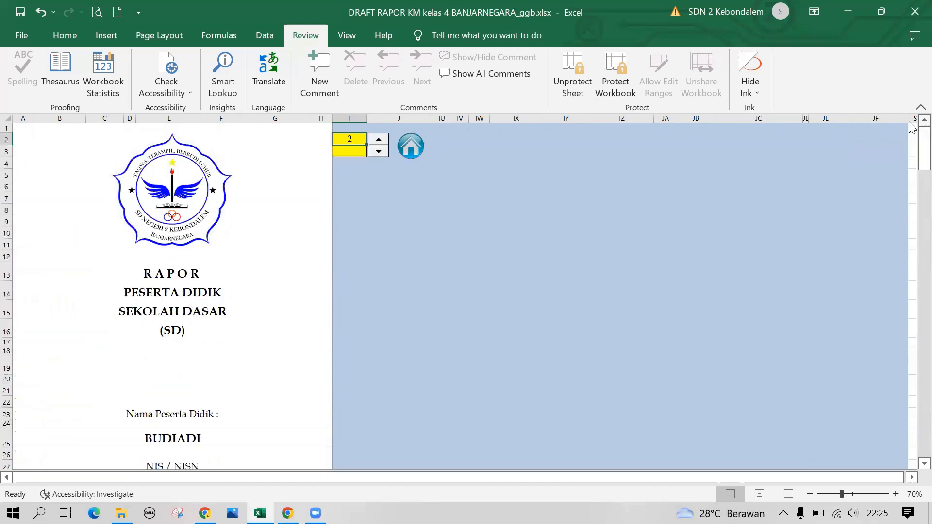
Delete the school logo from the report cover
left_click(156, 207)
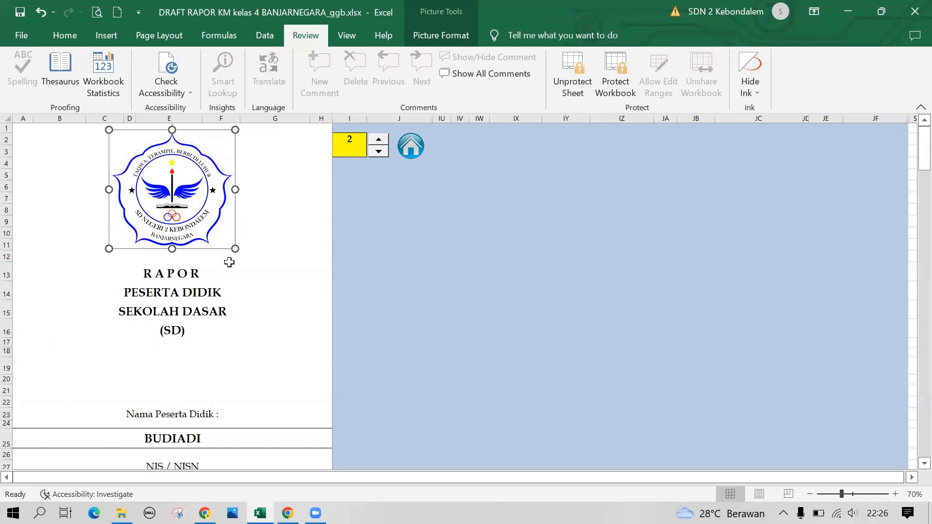
left_click(107, 36)
left_click(170, 93)
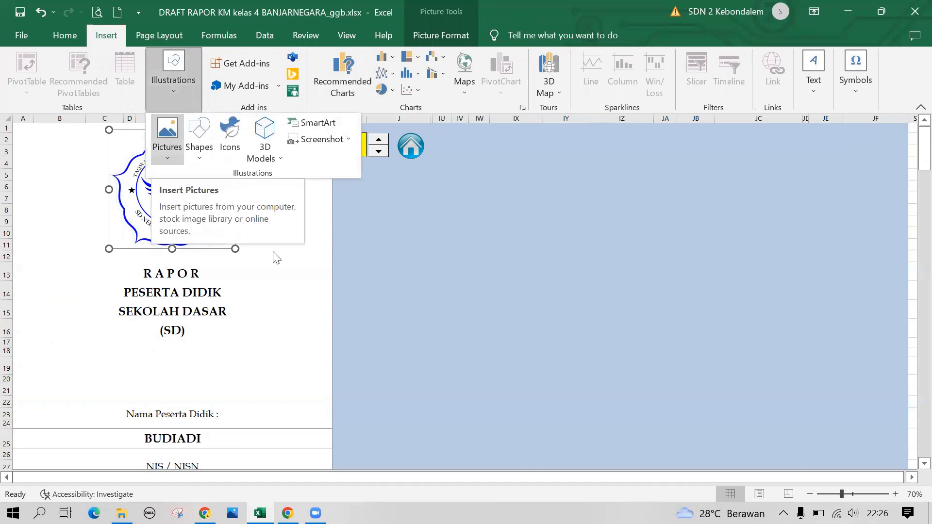
left_click(298, 302)
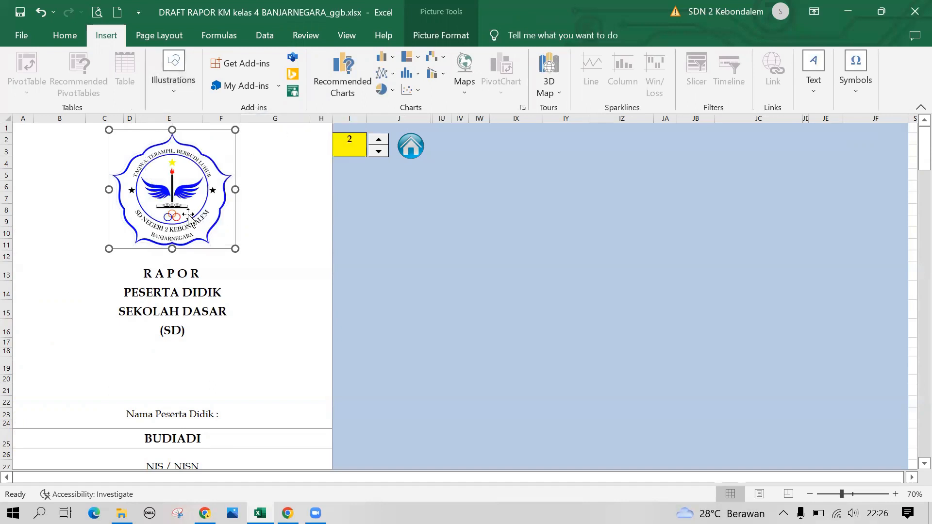
key("Delete")
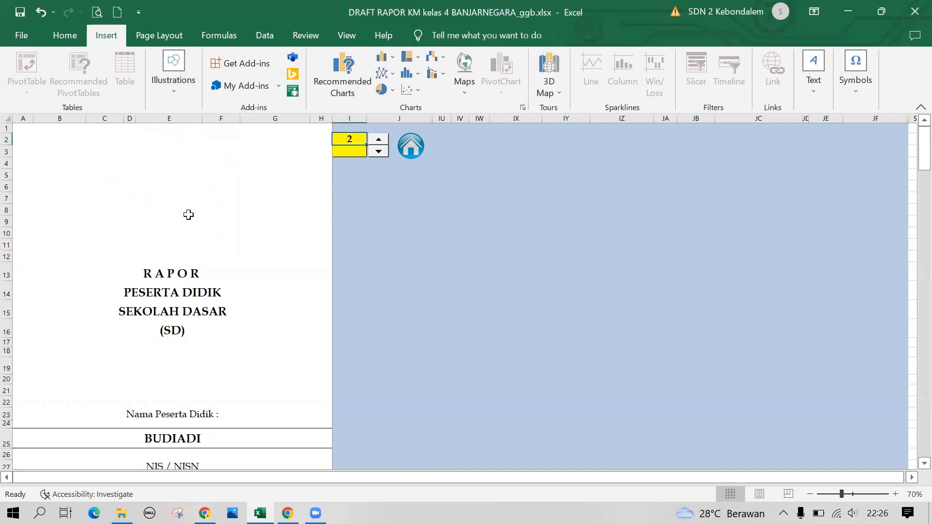
Insert the picture TUTWURI.png from the Downloads folder into the cover sheet
left_click(175, 94)
left_click(164, 144)
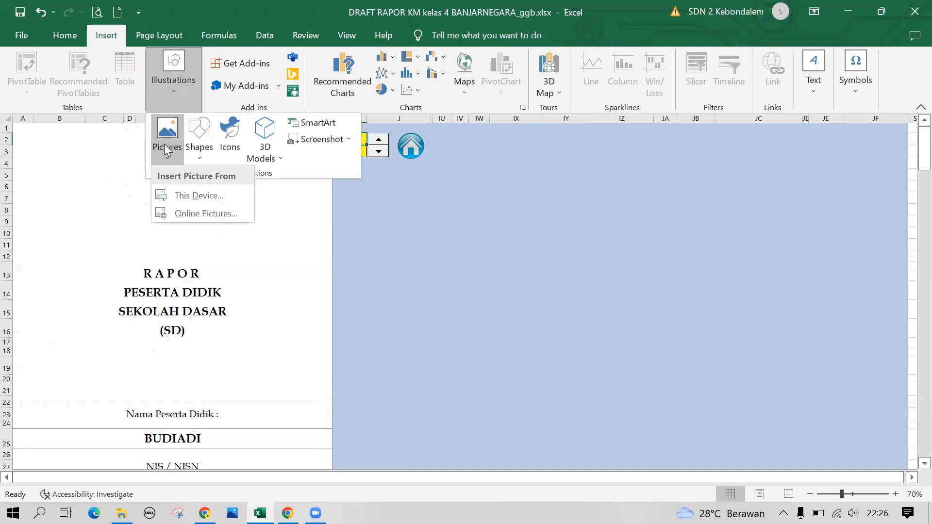
left_click(197, 196)
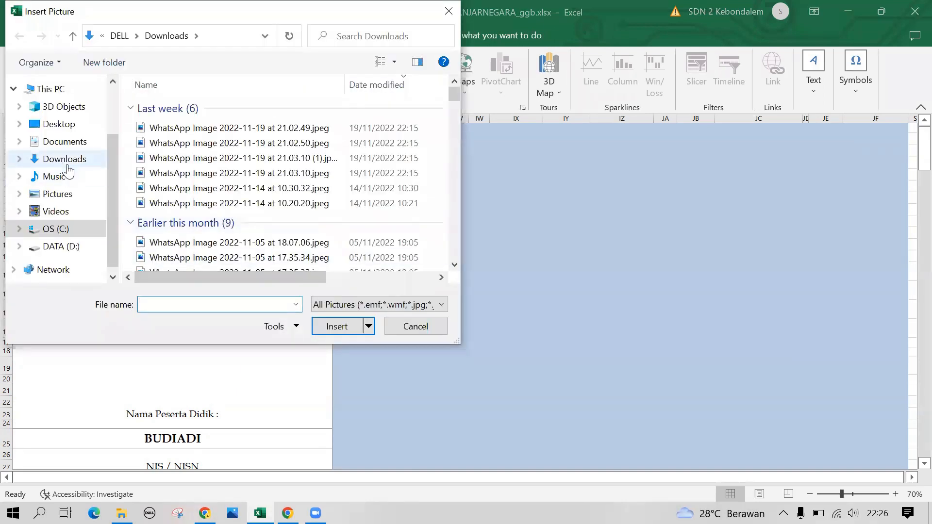
left_click(67, 165)
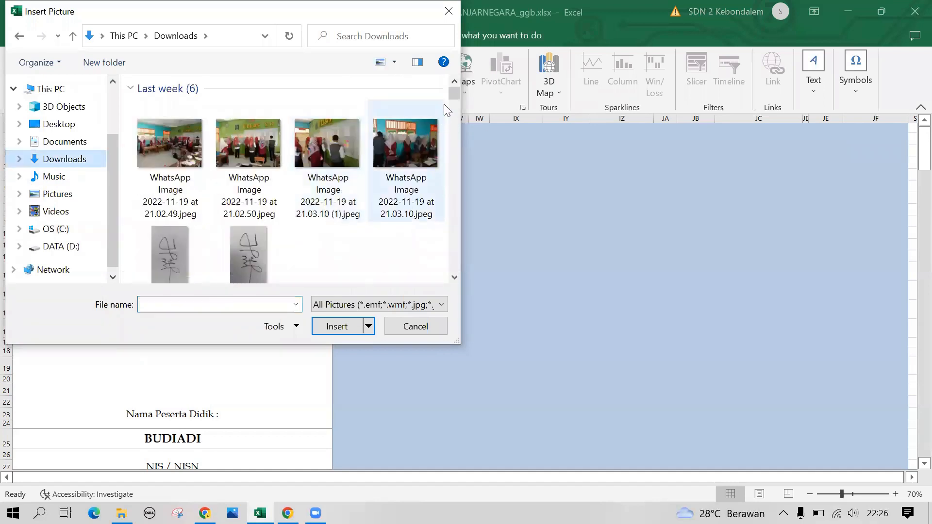
left_click_drag(454, 94, 461, 159)
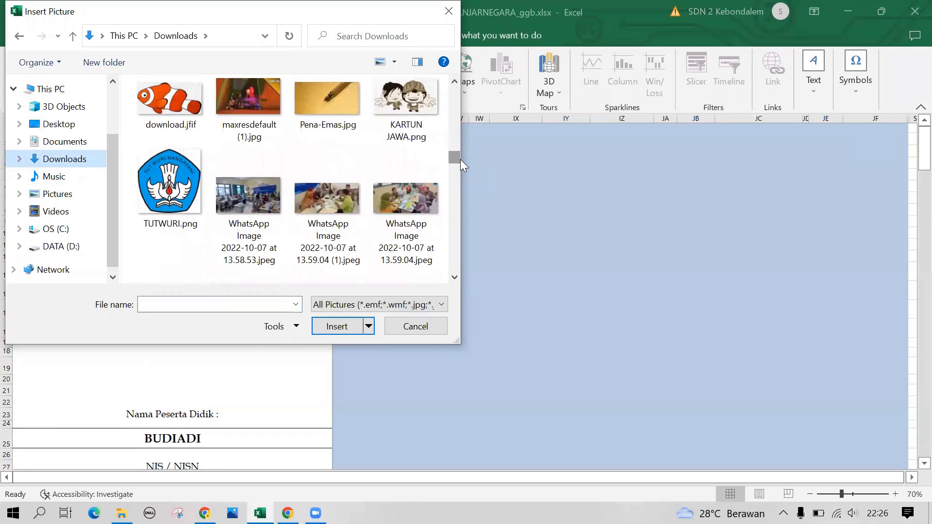
left_click(163, 209)
left_click(327, 329)
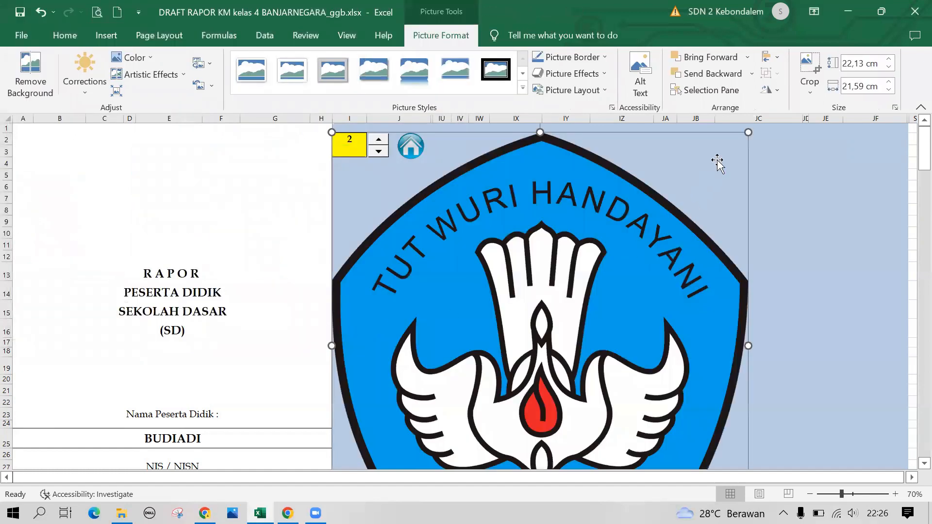
Try the Tut Wuri Handayani logo at about 6.76 cm high by 6.59 cm wide above the RAPOR title and remove it again
left_click_drag(749, 130, 499, 368)
left_click_drag(459, 402, 265, 133)
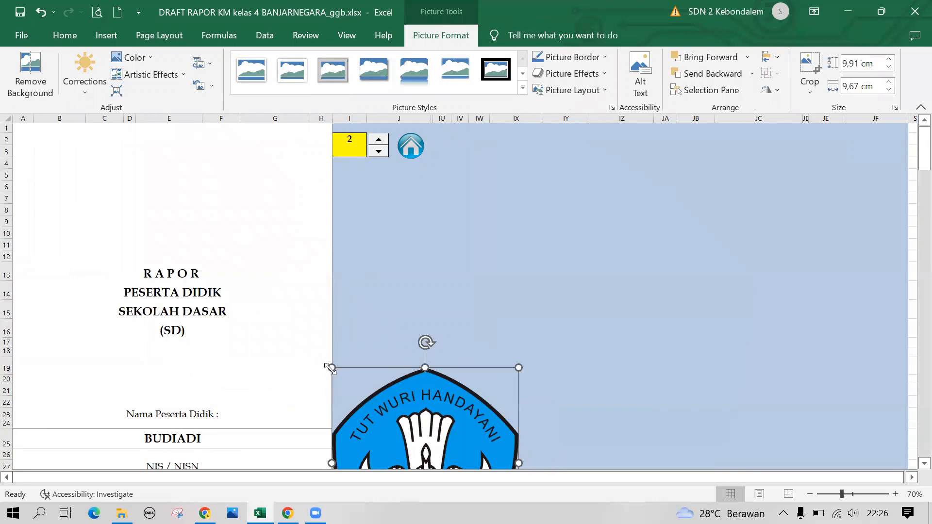
left_click_drag(332, 370, 392, 426)
left_click_drag(454, 455, 185, 168)
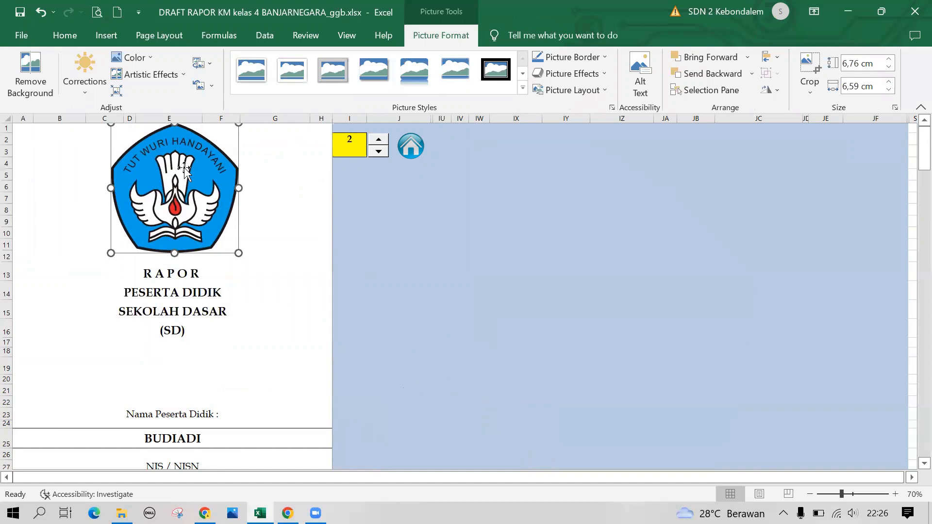
key("Delete")
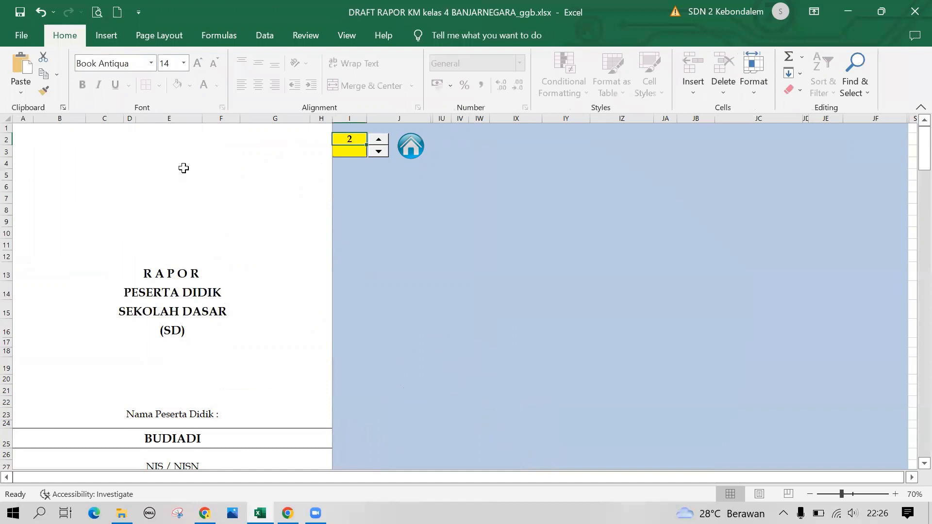
Insert the school logo picture logo-sekolah-min.png from the Downloads folder into the cover sheet
left_click(112, 30)
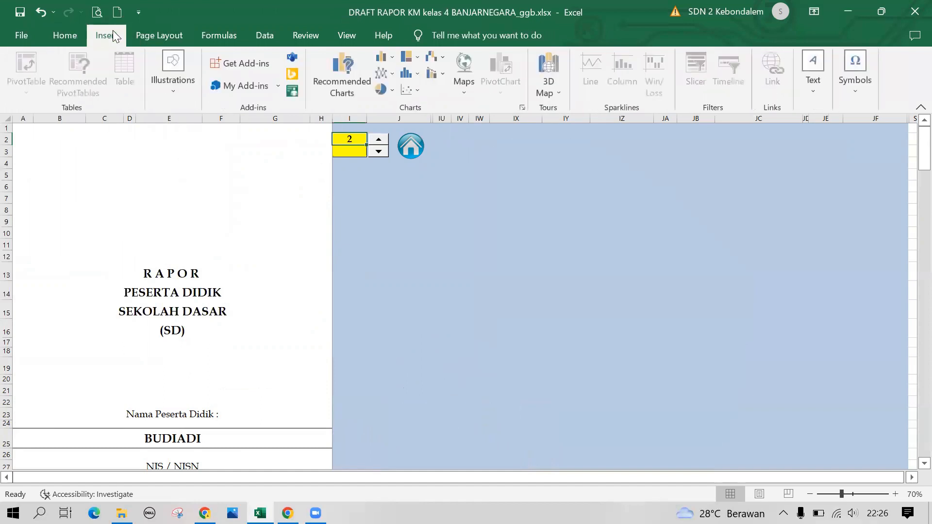
left_click(173, 81)
left_click(171, 129)
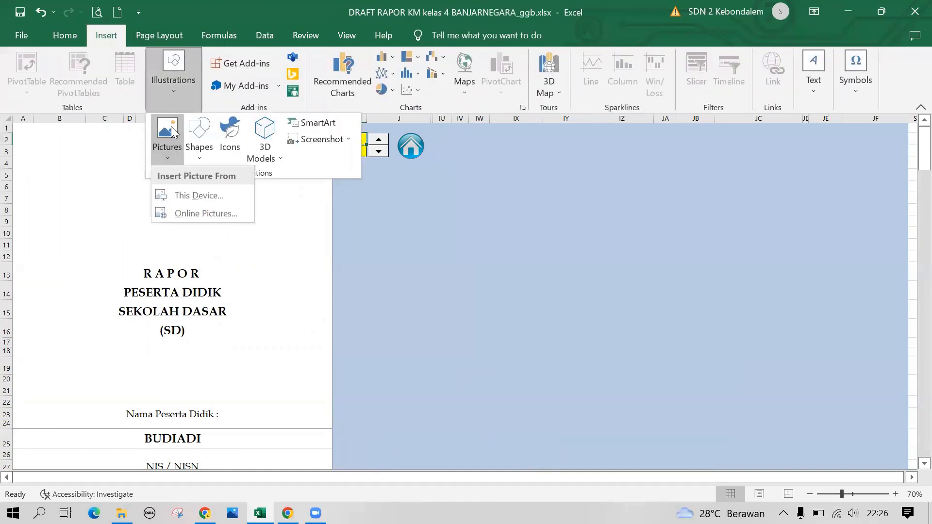
left_click(187, 197)
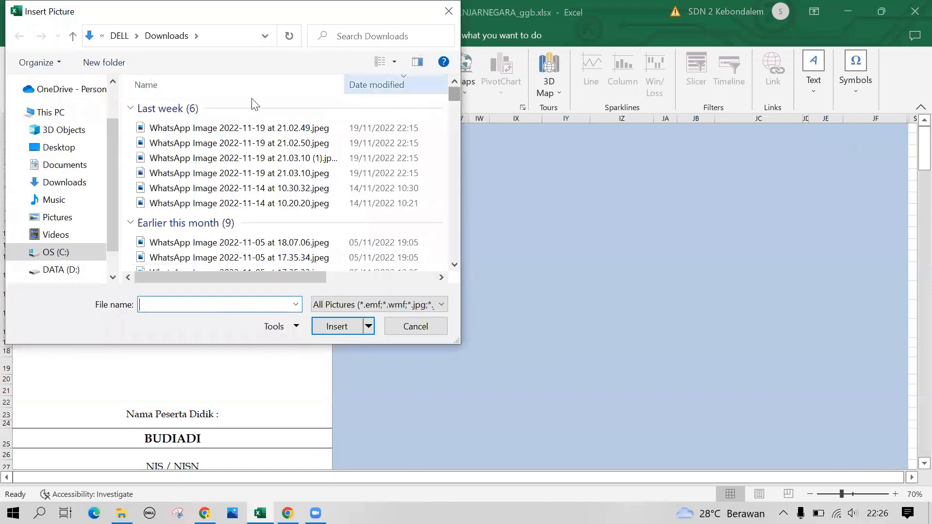
left_click(48, 182)
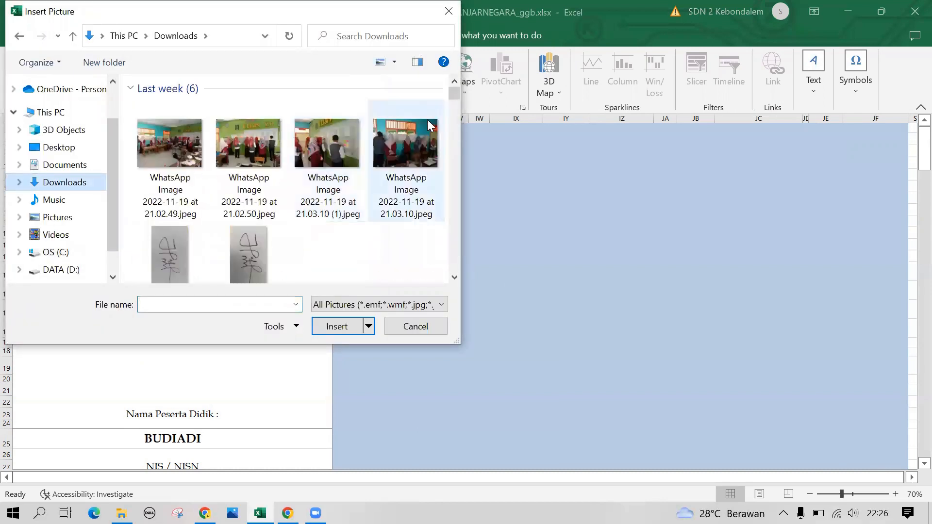
left_click_drag(455, 92, 457, 216)
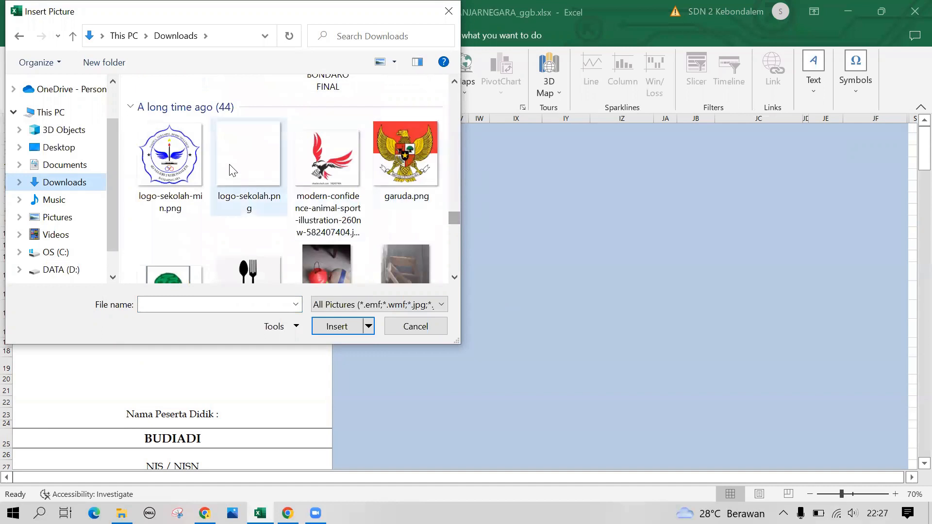
left_click(191, 160)
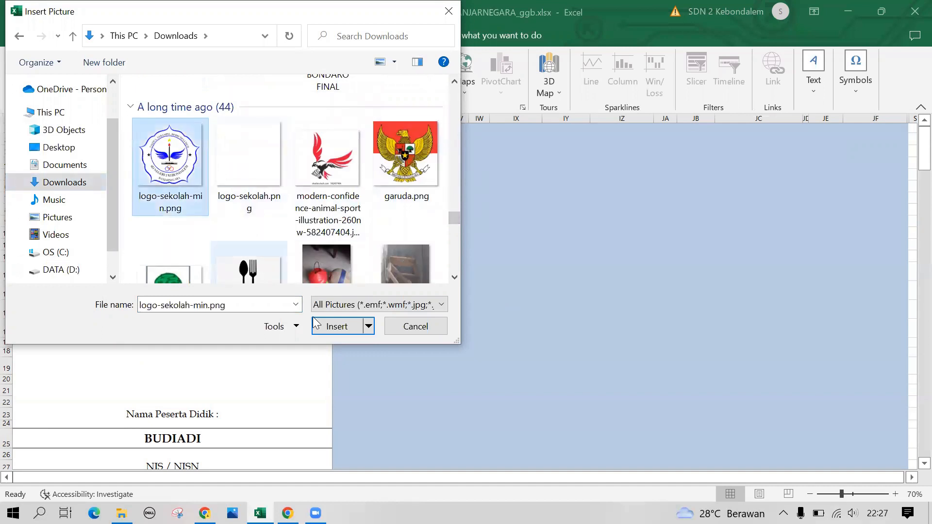
left_click(337, 327)
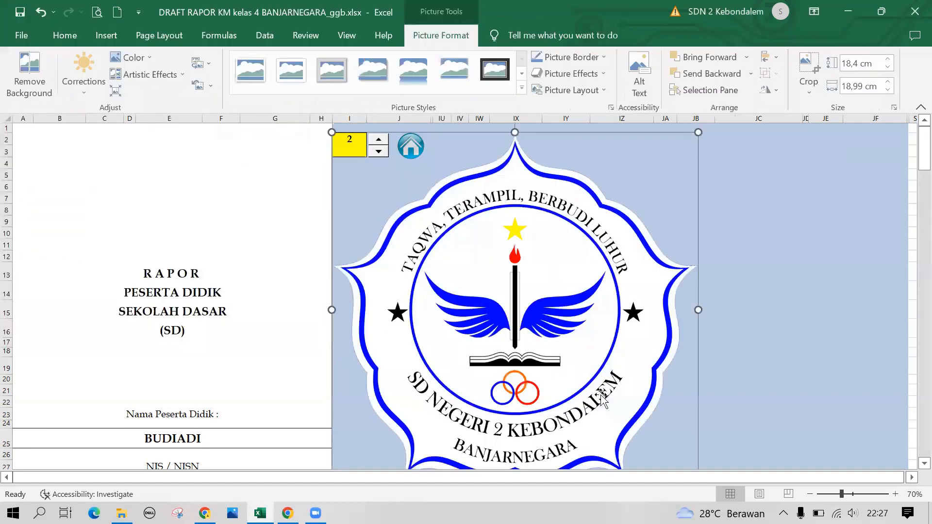
Shrink the school logo to about 6.96 cm high by 7.18 cm wide and center it above the RAPOR title
left_click_drag(699, 132, 485, 381)
left_click_drag(425, 381, 188, 166)
left_click_drag(247, 274, 233, 256)
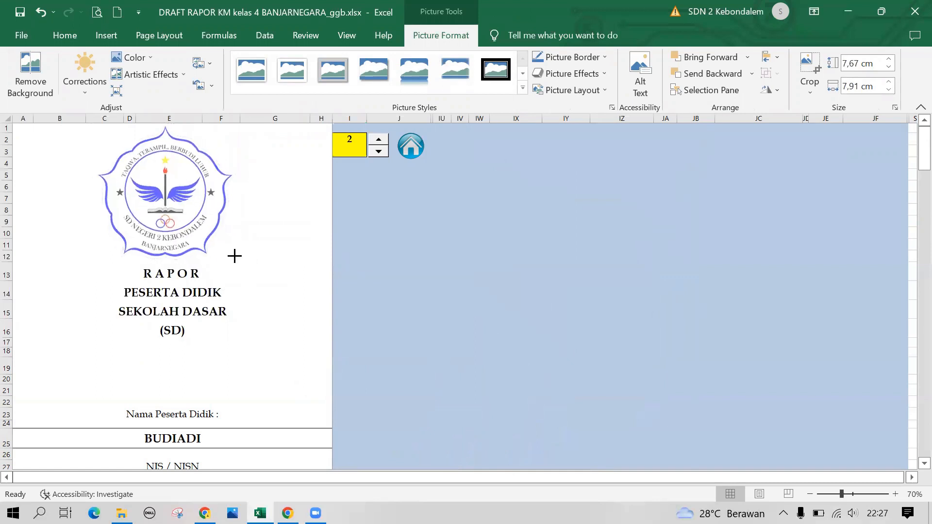
left_click_drag(180, 210, 186, 213)
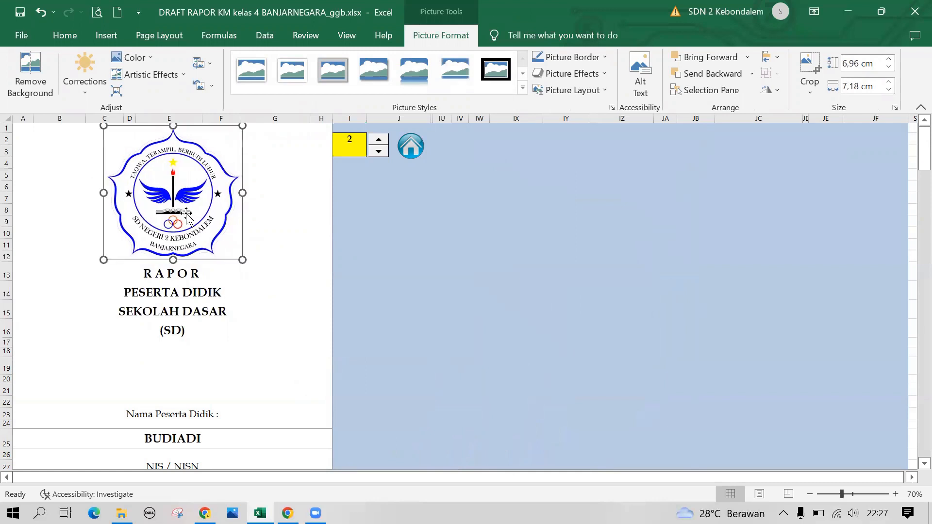
key("Escape")
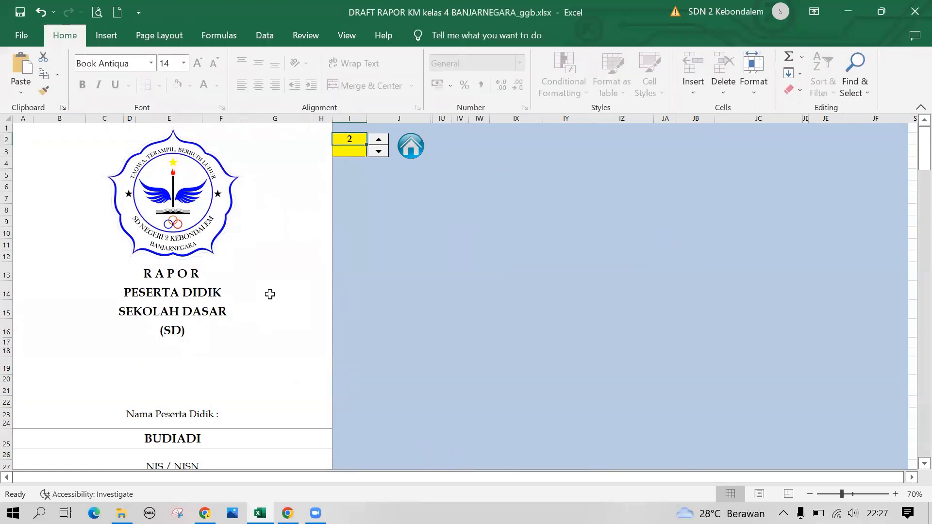
Open the Cetak Rapor sheet from the home page and set its student number to 1
left_click_drag(911, 164, 911, 87)
left_click(410, 145)
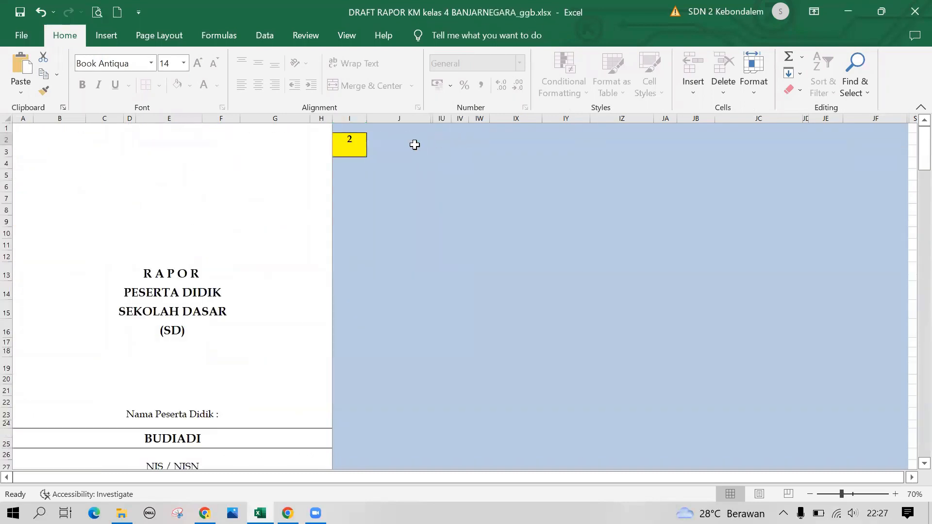
left_click(380, 332)
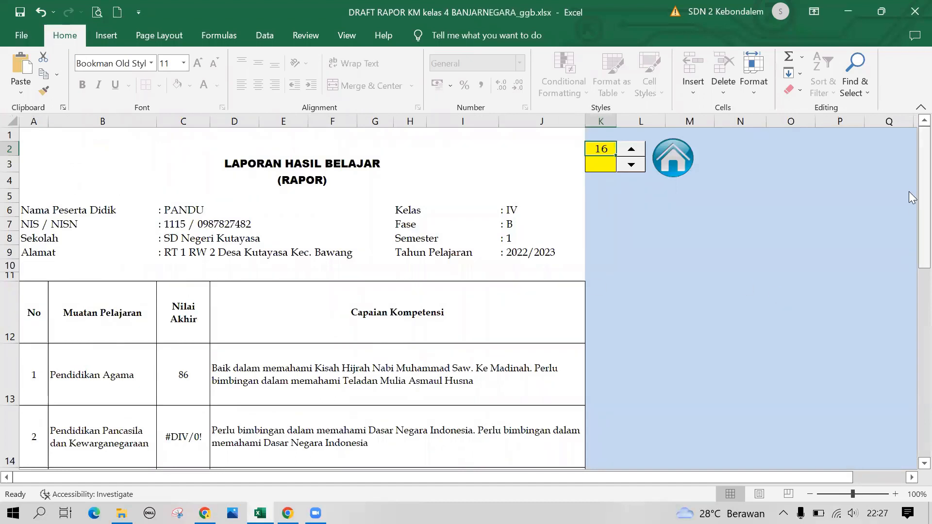
scroll(909, 192, "down", 1)
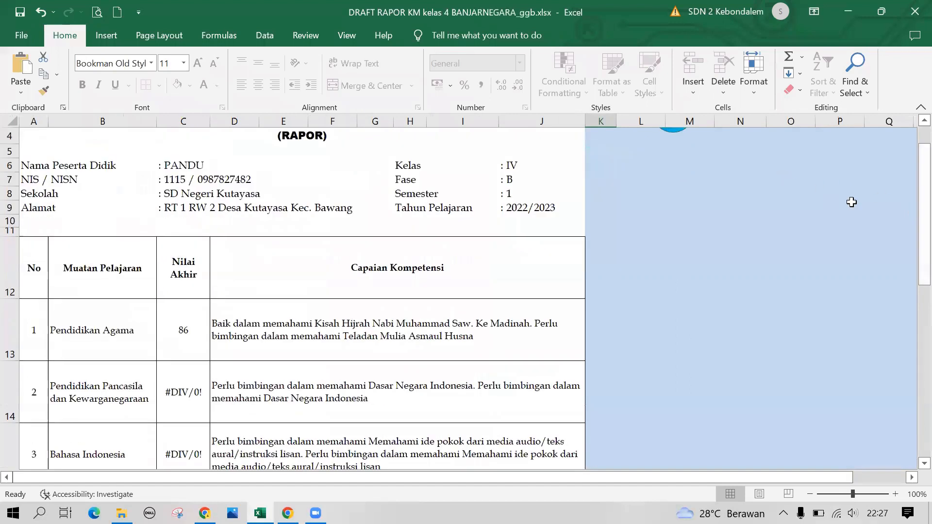
left_click_drag(919, 173, 913, 91)
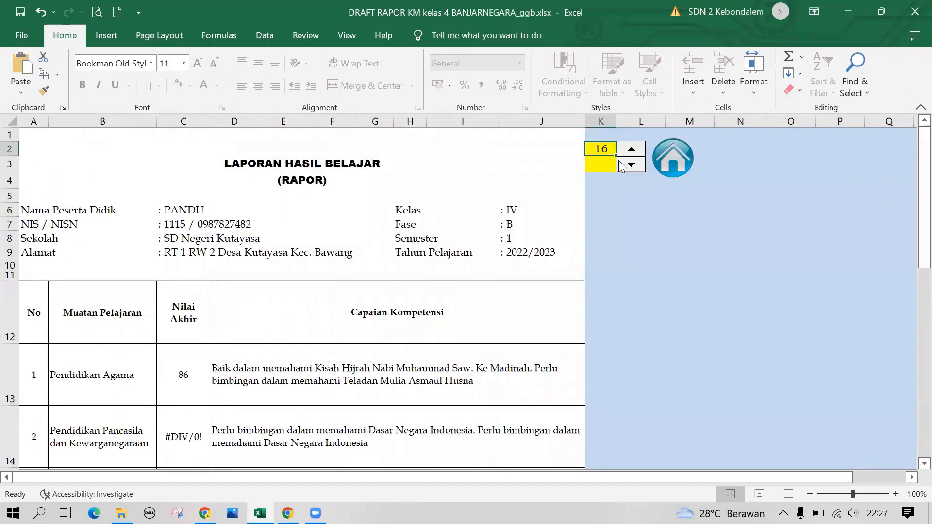
left_click_drag(630, 165, 630, 165)
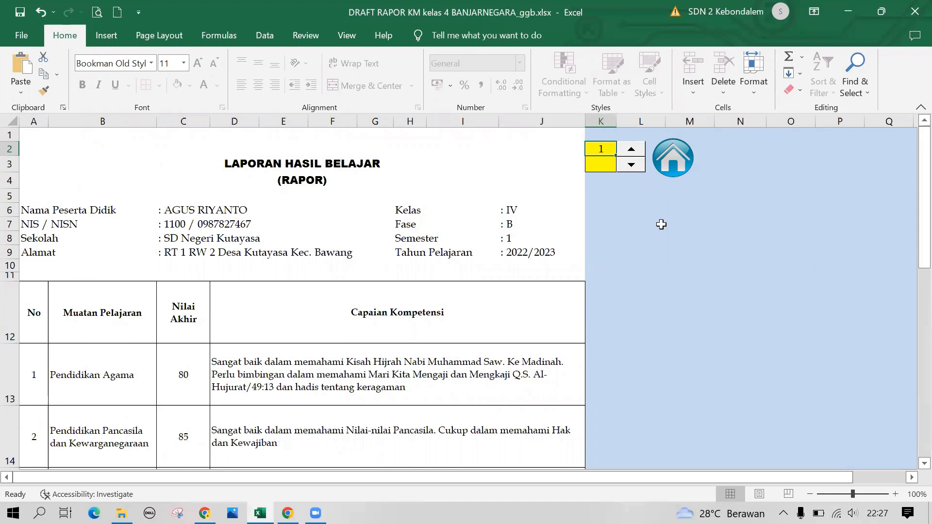
Return to the home page and open the IPAS score sheet from the Nilai Asesmen Sumatif page
left_click(670, 161)
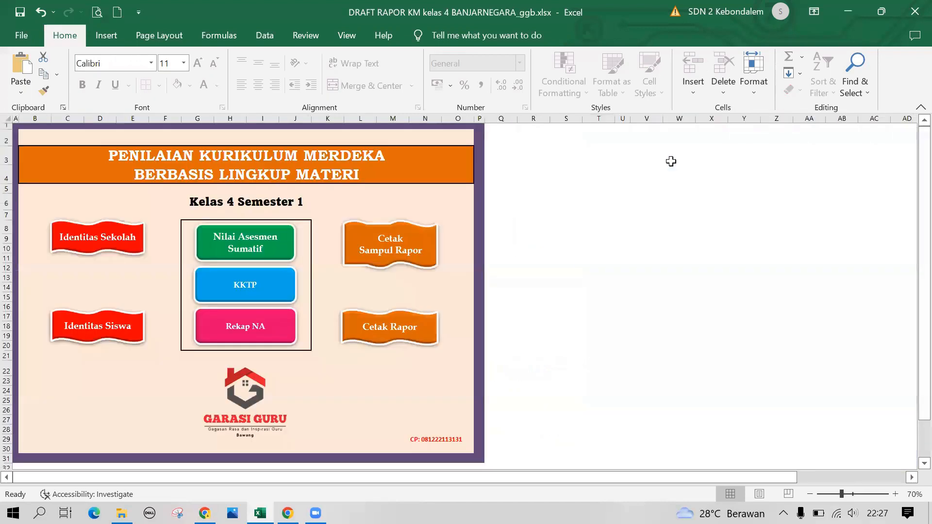
left_click(219, 244)
left_click(270, 250)
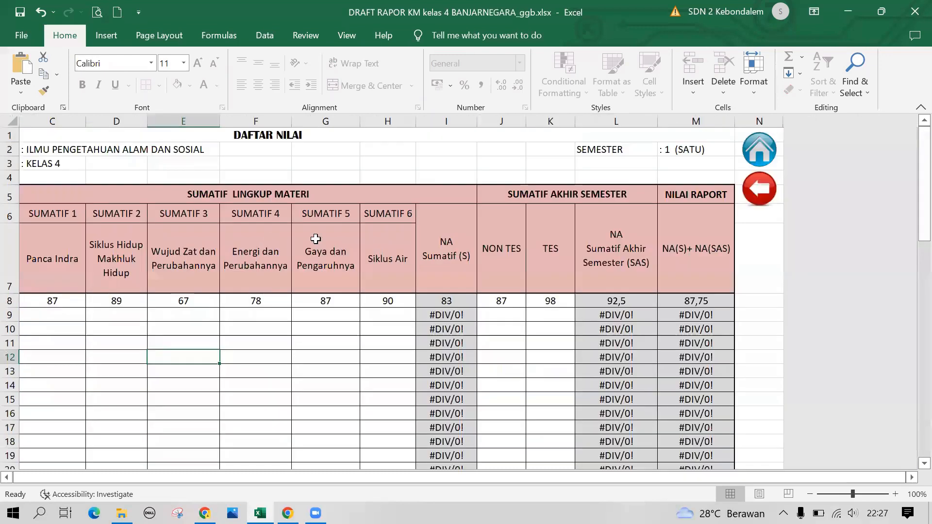
Review the IPAS score table from the student names to the NILAI RAPORT column and return to the home page
left_click_drag(712, 480, 641, 480)
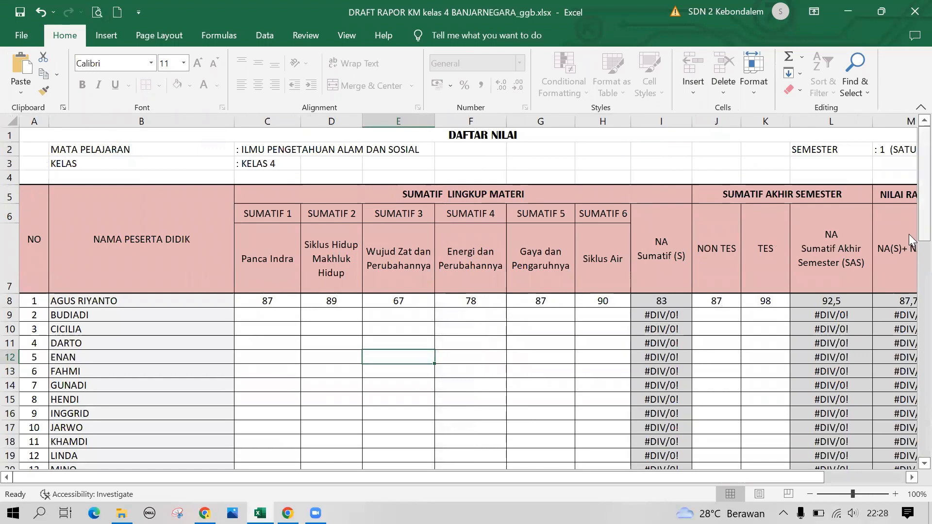
left_click_drag(911, 208, 911, 180)
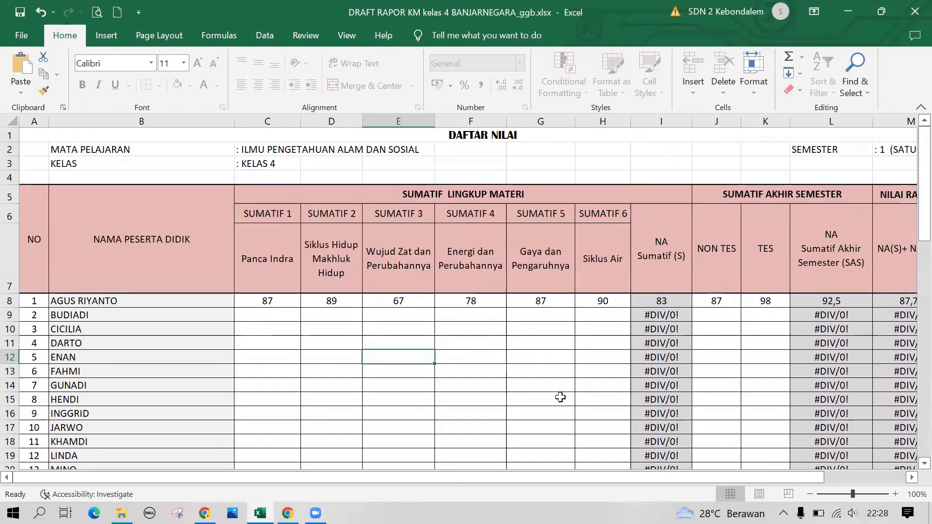
left_click_drag(488, 481, 683, 481)
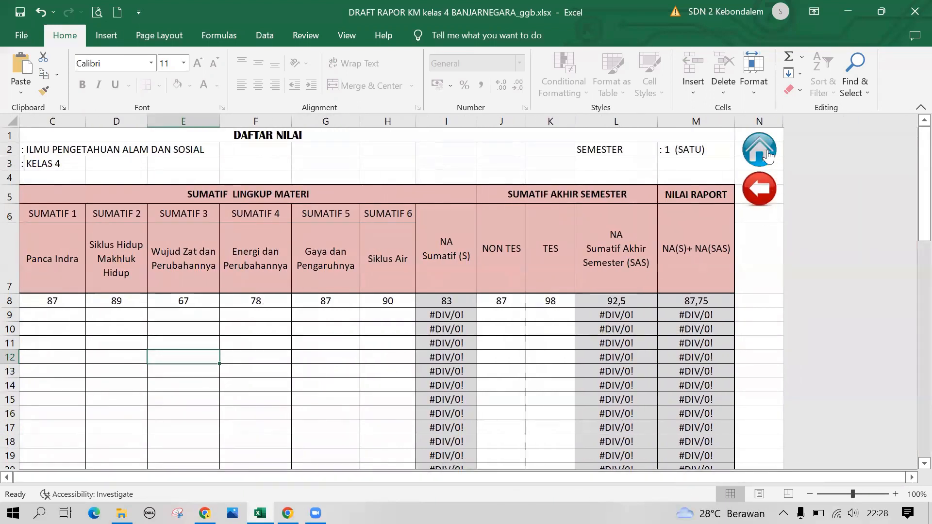
left_click(767, 155)
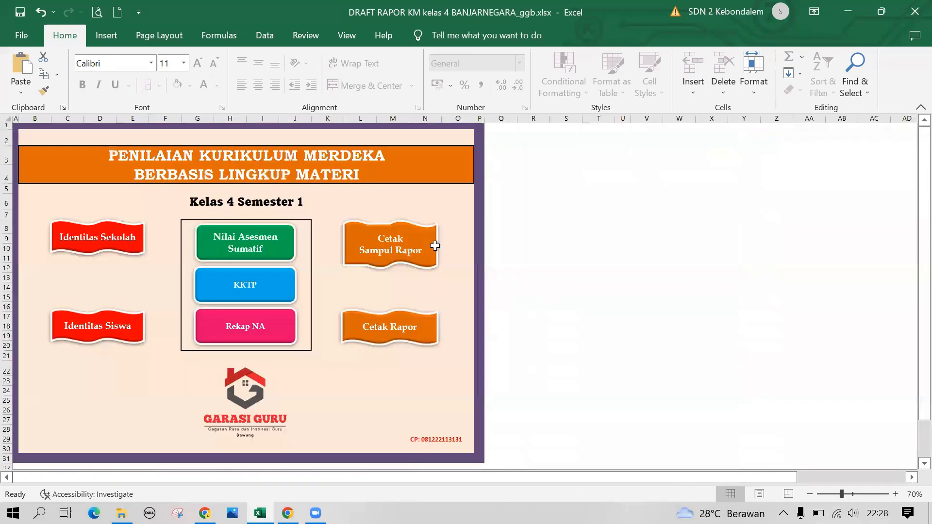
Open the Cetak Rapor sheet and review the student's report from the identity header down to the signature blocks
left_click(408, 335)
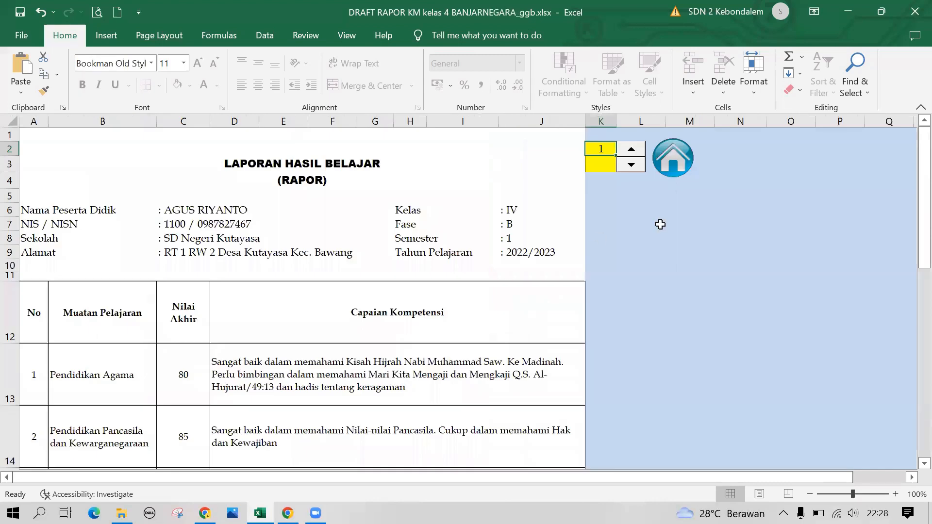
left_click_drag(909, 221, 911, 239)
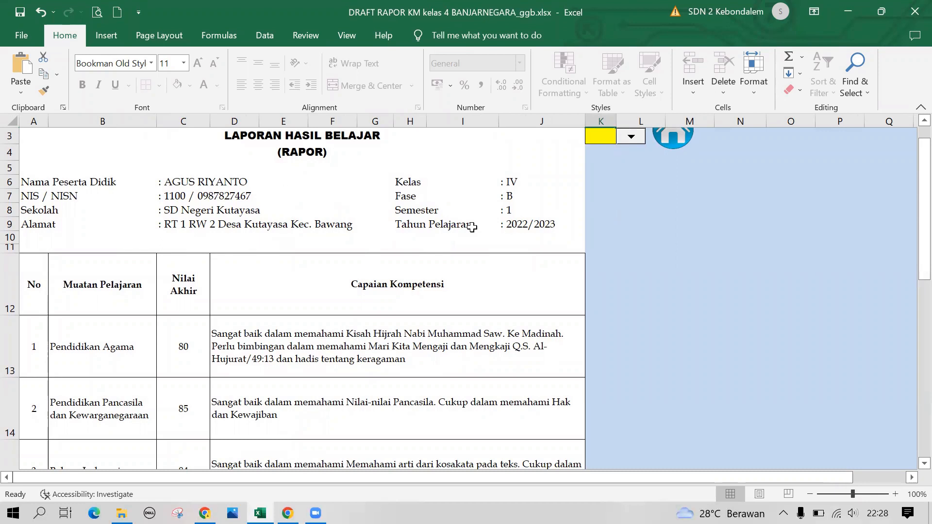
left_click_drag(909, 233, 909, 276)
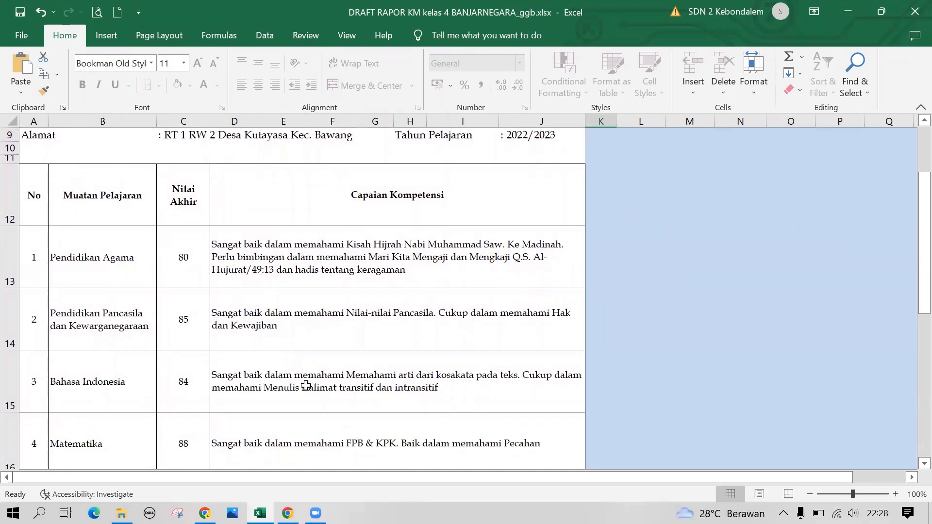
left_click_drag(924, 245, 911, 269)
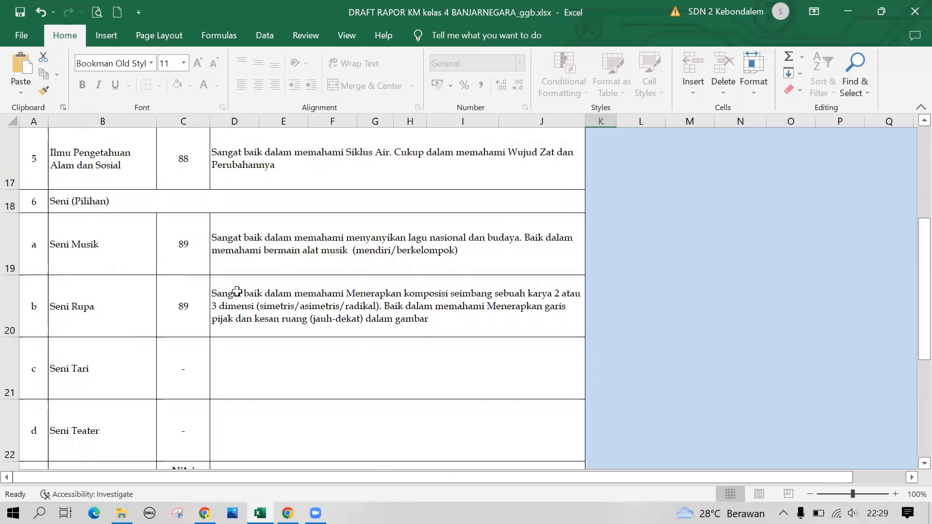
left_click_drag(909, 326, 909, 355)
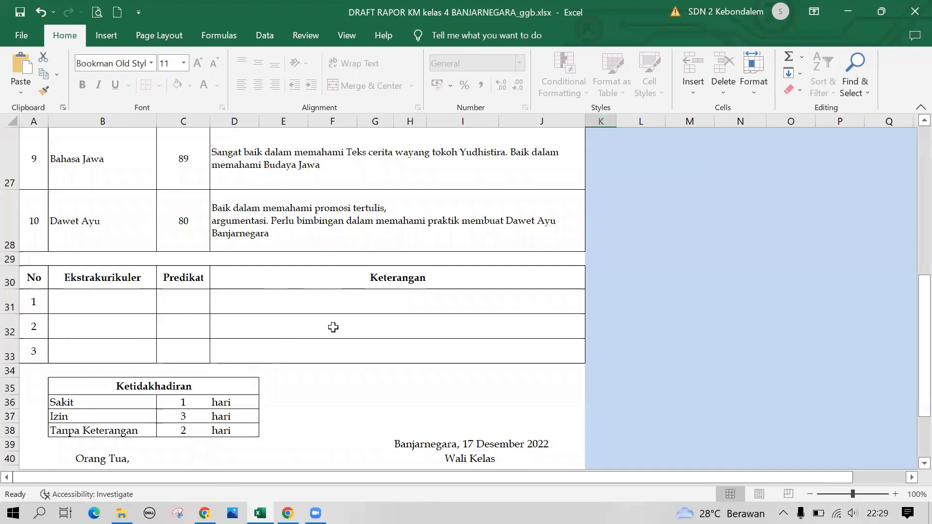
left_click_drag(912, 355, 910, 423)
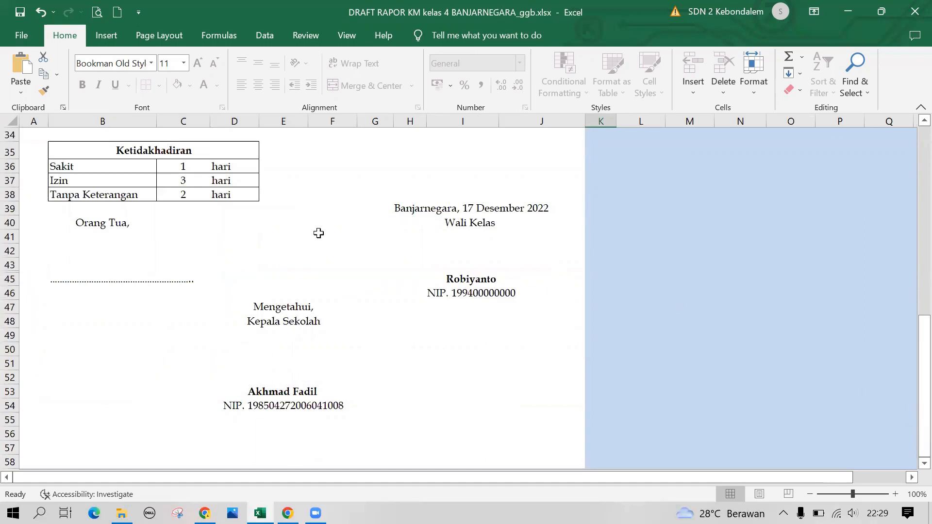
Check every page of the student's report in the print preview and close the preview without printing
left_click(97, 13)
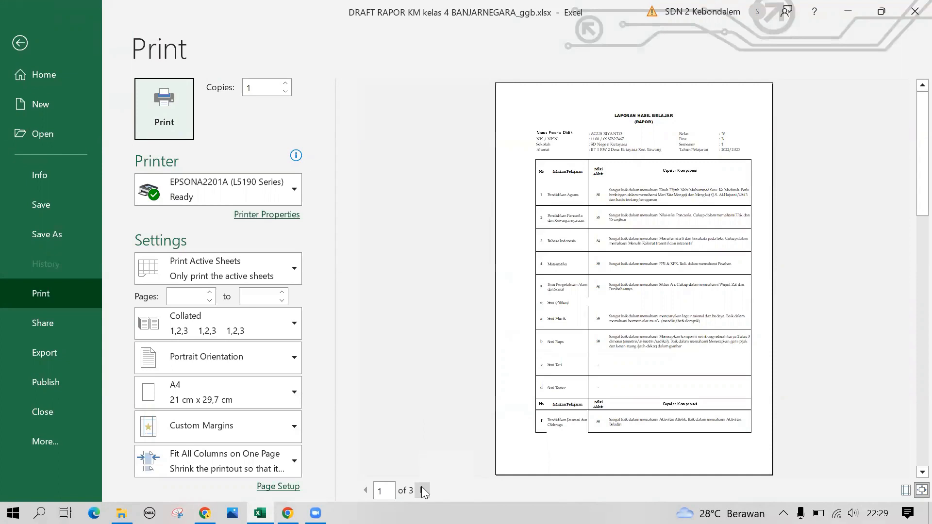
left_click(422, 489)
left_click(422, 490)
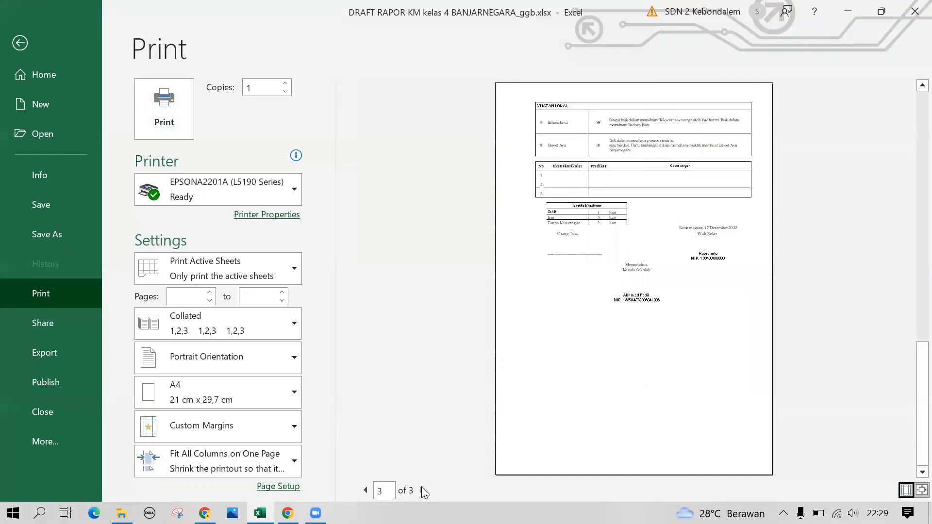
left_click(366, 490)
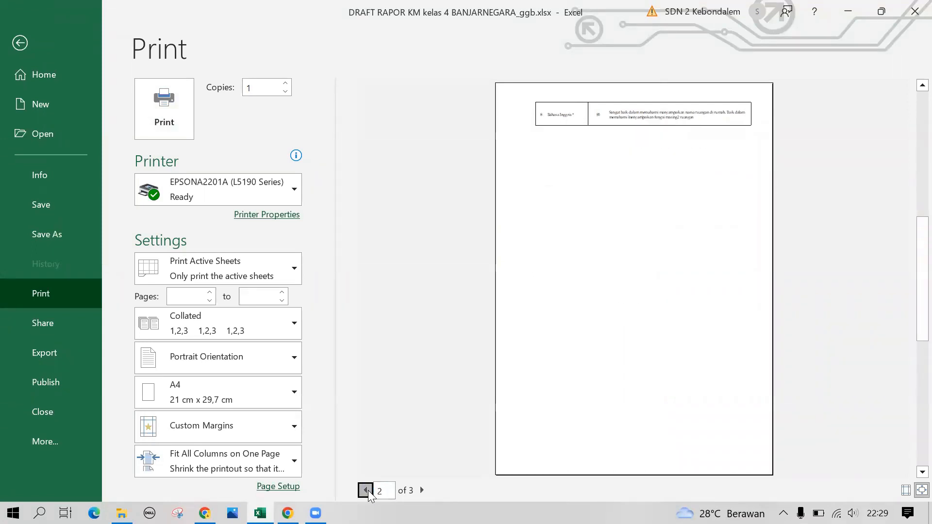
left_click(366, 490)
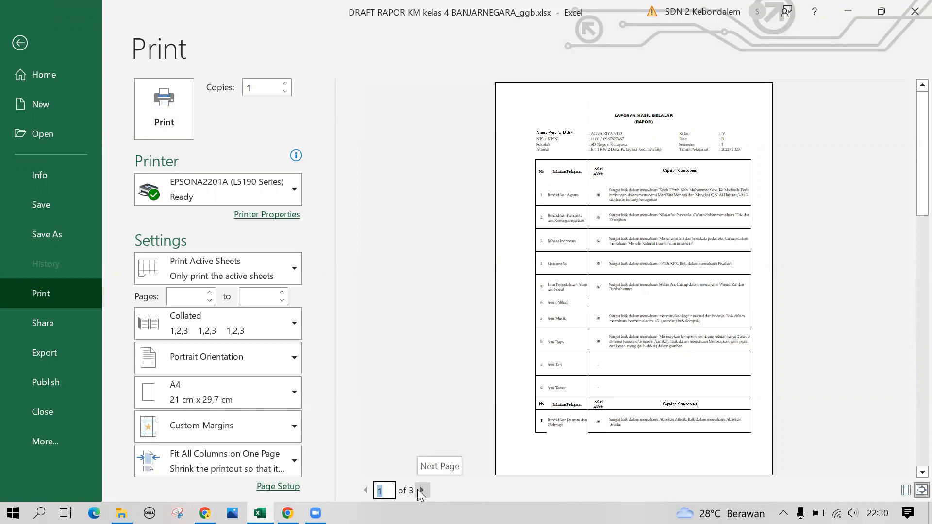
left_click(420, 490)
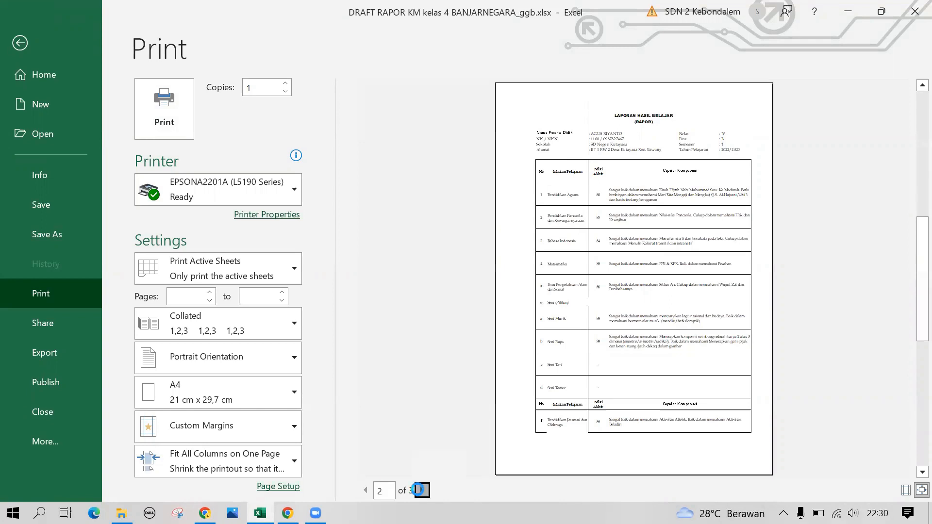
left_click(421, 490)
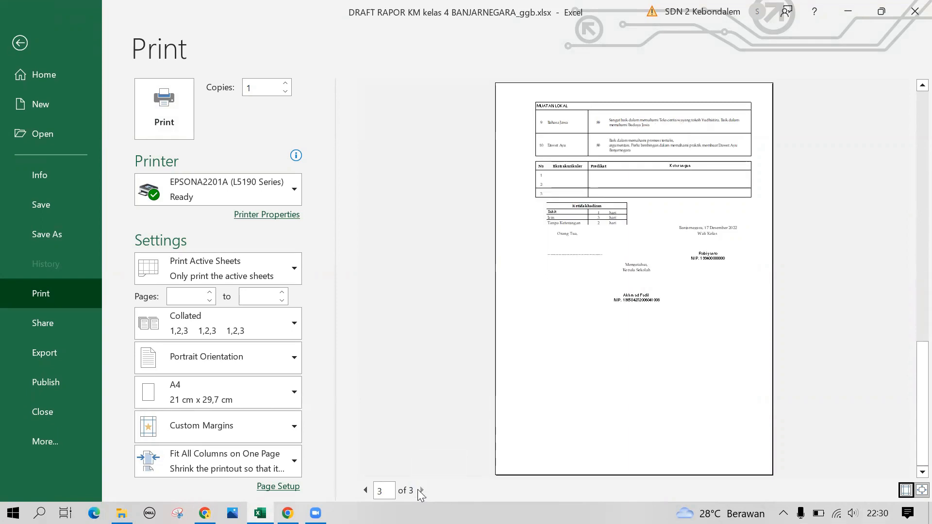
left_click(38, 45)
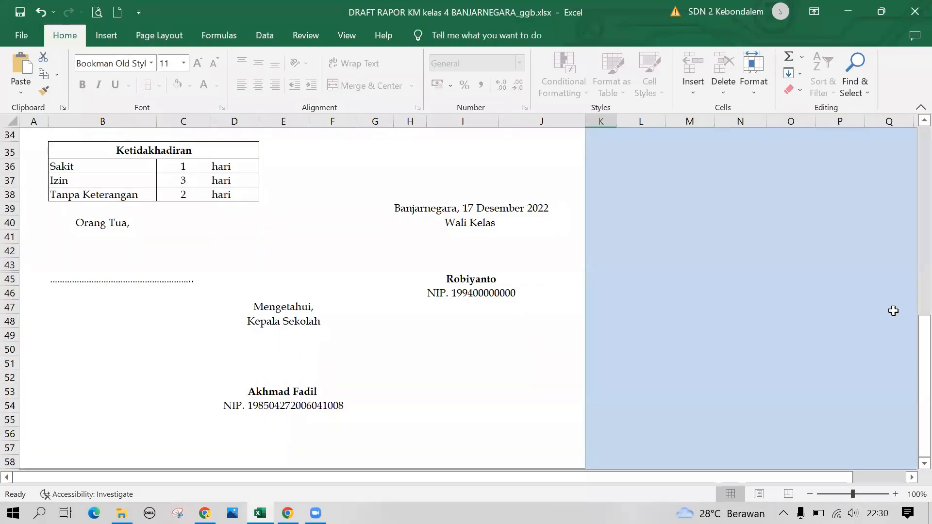
View the Seni Musik score sheet via the home page's Nilai Asesmen Sumatif page and return to the home page
left_click_drag(911, 380, 911, 129)
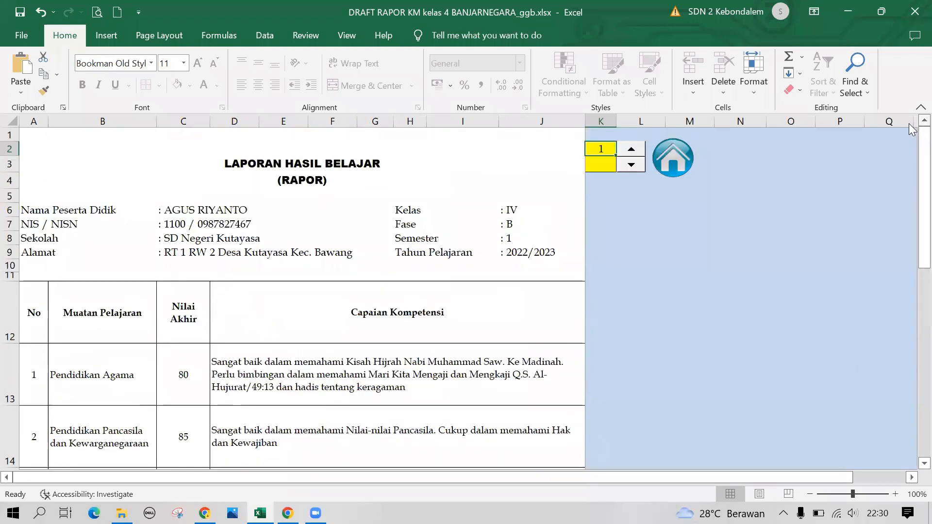
left_click(674, 164)
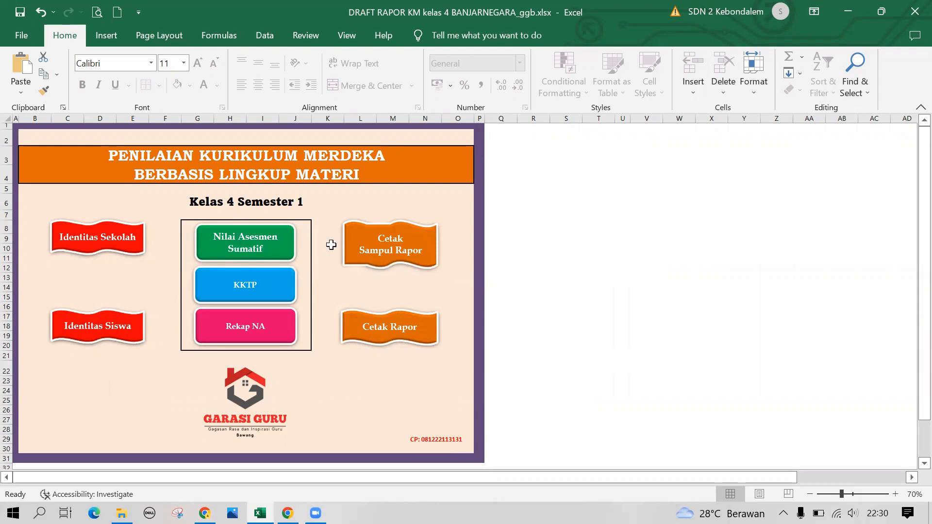
left_click(258, 260)
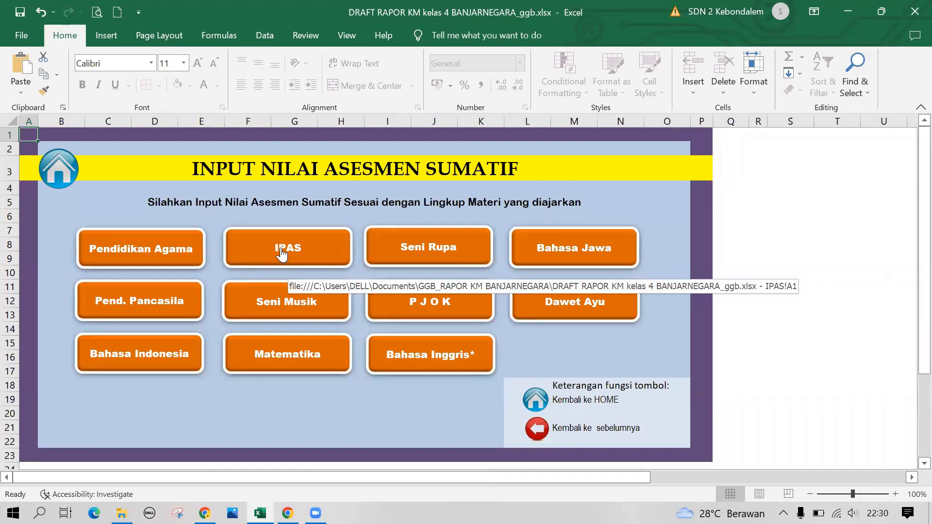
left_click(298, 304)
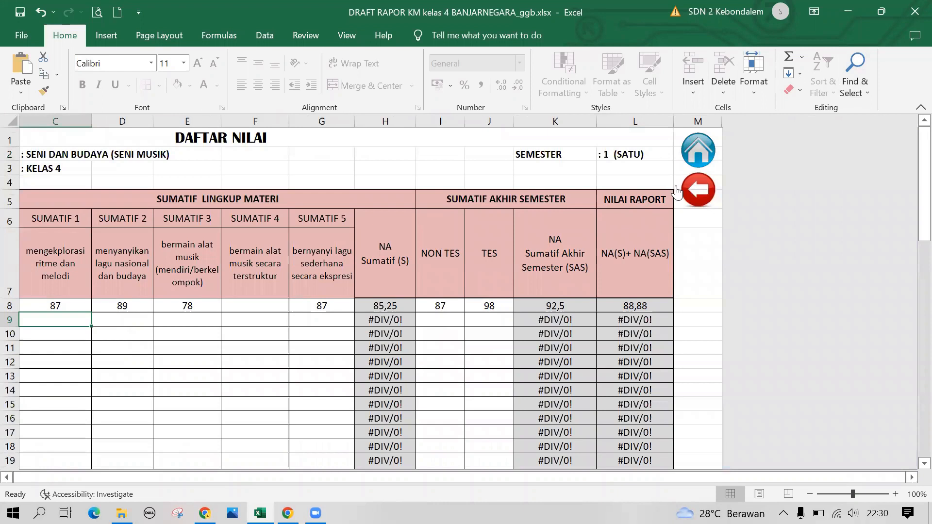
left_click(699, 154)
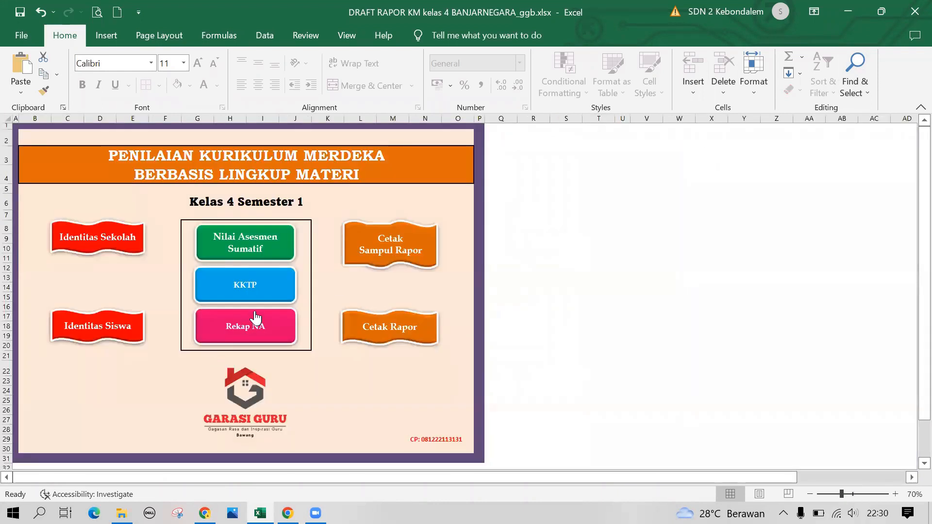